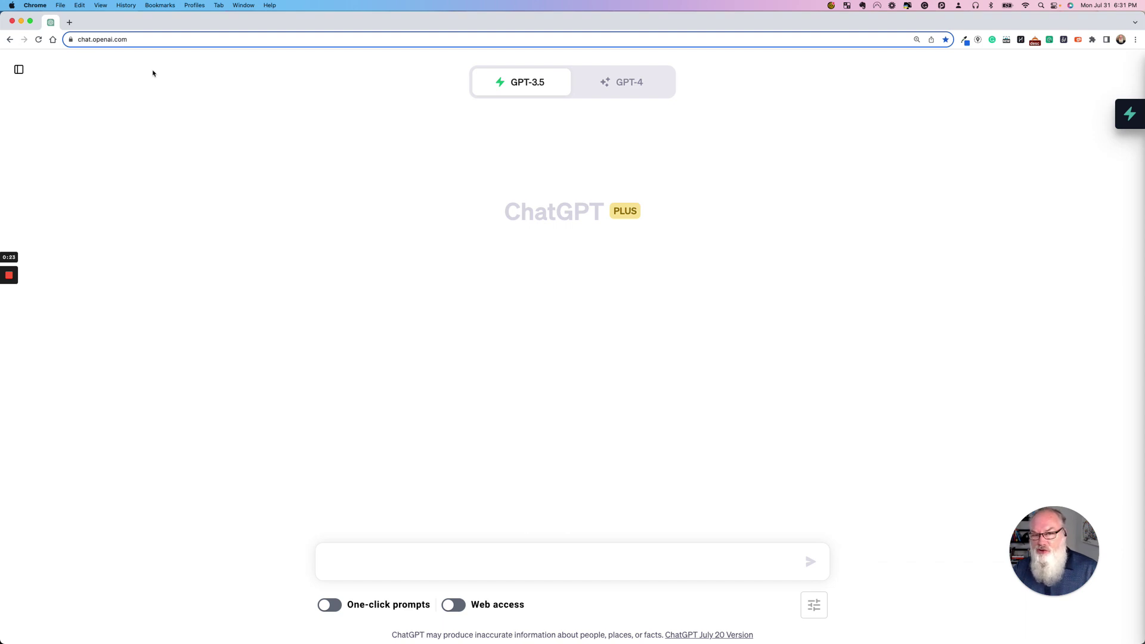
- Switch the ChatGPT model to GPT-3.5 and back to GPT-4
{"action": "left_click", "coordinate": [606, 93]}
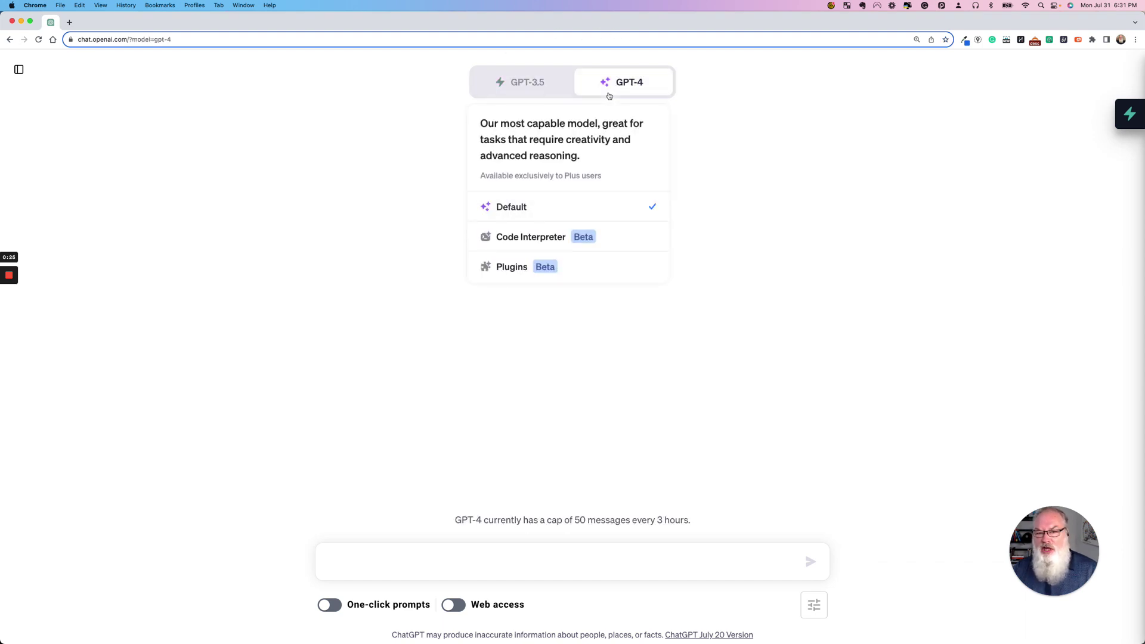
{"action": "left_click", "coordinate": [516, 94]}
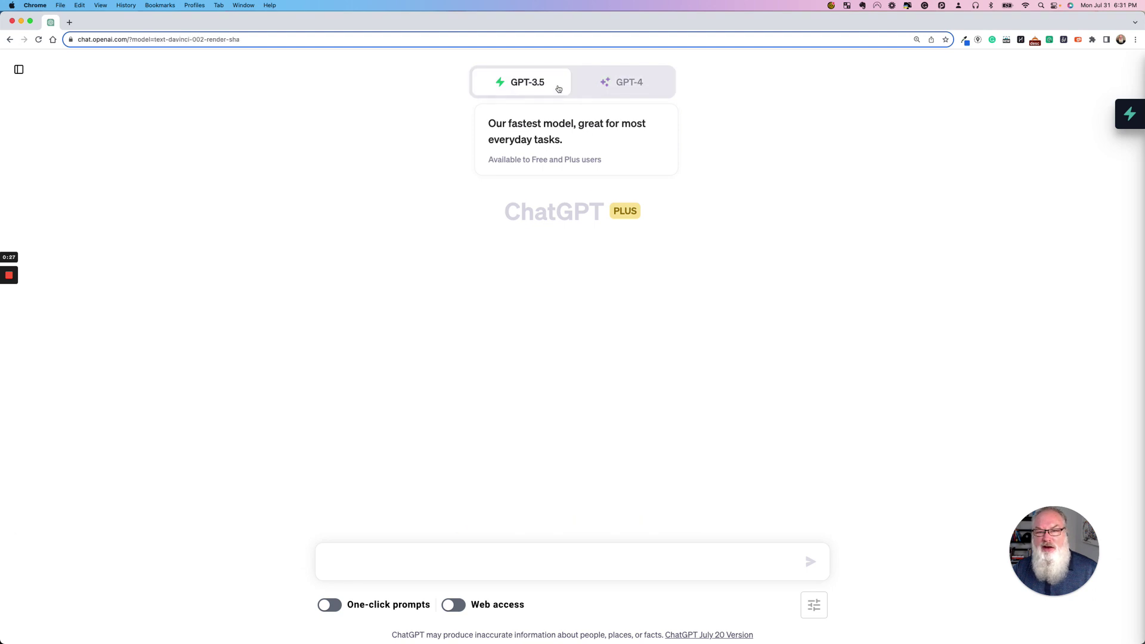
{"action": "left_click", "coordinate": [618, 86]}
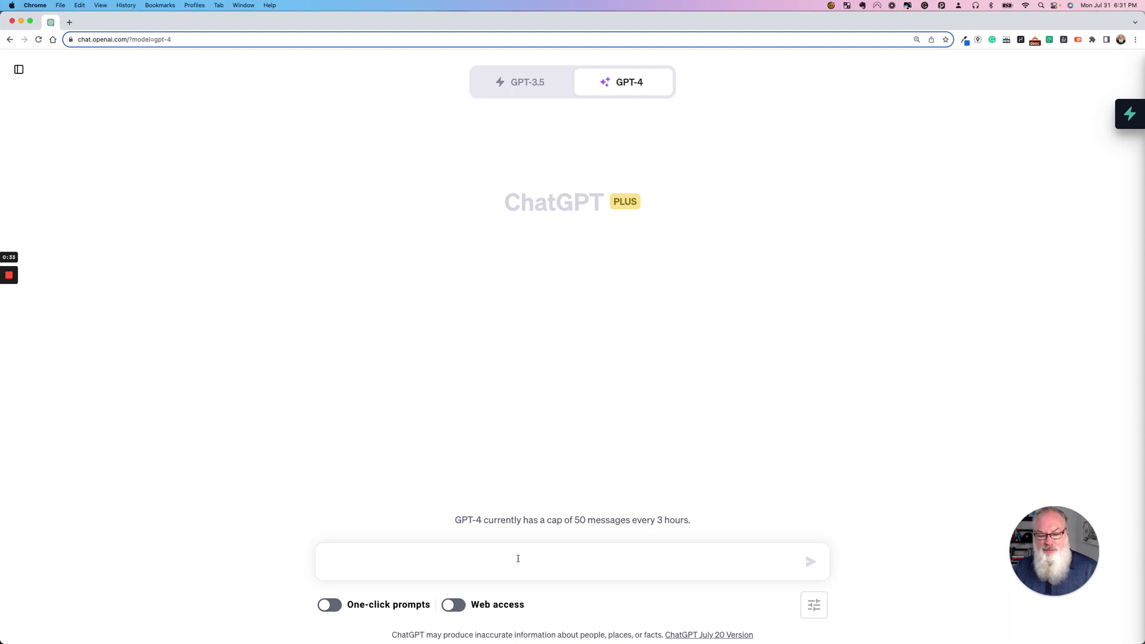
- Paste the YouTube short SOP prompt and remove its opening quotation mark
{"action": "type", "text": "\"You are an expert technical copywriter specializing in creating detailed standard operating procedures (SOP). I need to create an SOP for uploading a video short to YouTube and properly completing the description, tags and other relevant items to maximize my audience for this video short. I do not want to create a thumbnail but so want to discuss how the video should be titled, whether a description is needed, whether tags are needed, and how to get the shareable link when completed. Based on this please write an SOP including details and examples as applicable.\""}
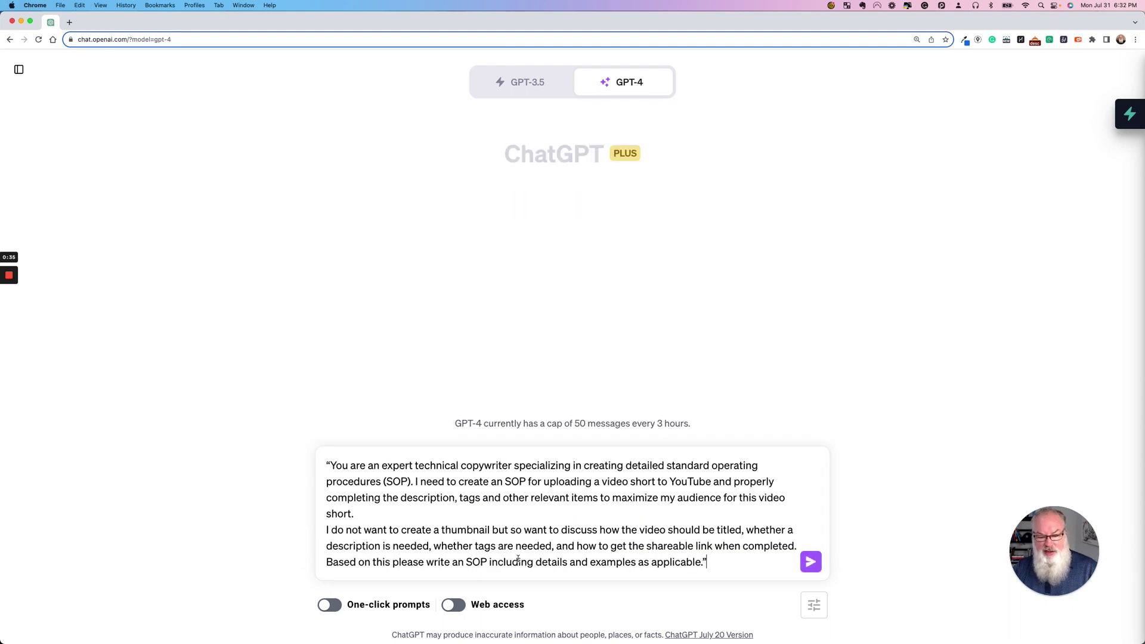
{"action": "left_click", "coordinate": [331, 465]}
{"action": "key", "text": "BackSpace"}
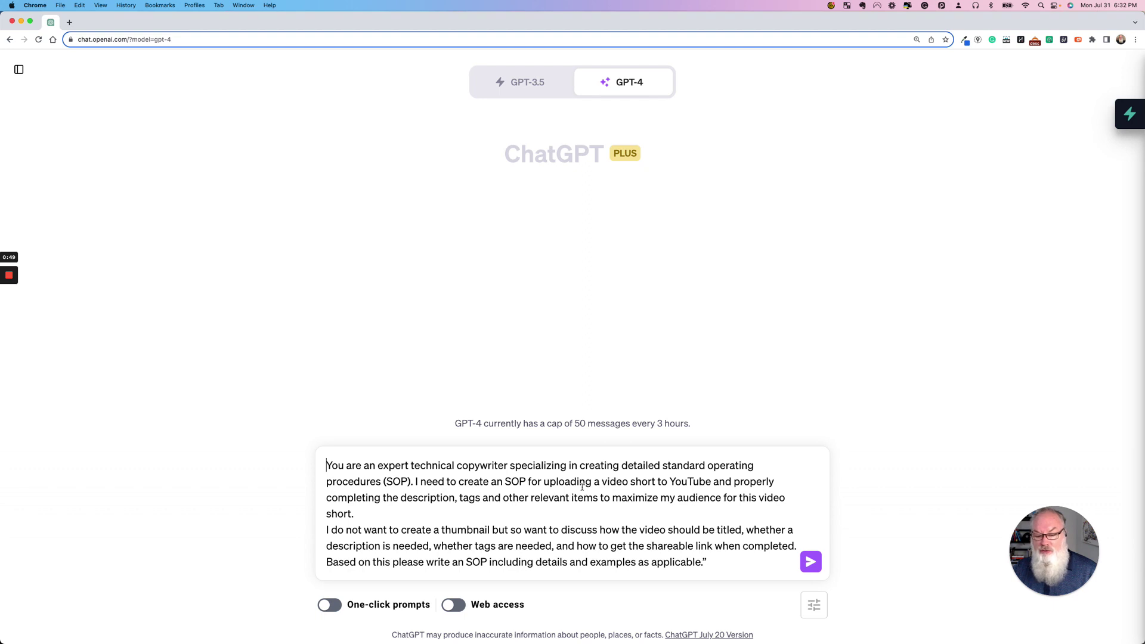
- Delete the trailing word 'short' from the prompt's upload sentence
{"action": "left_click_drag", "start_coordinate": [545, 482], "coordinate": [740, 514]}
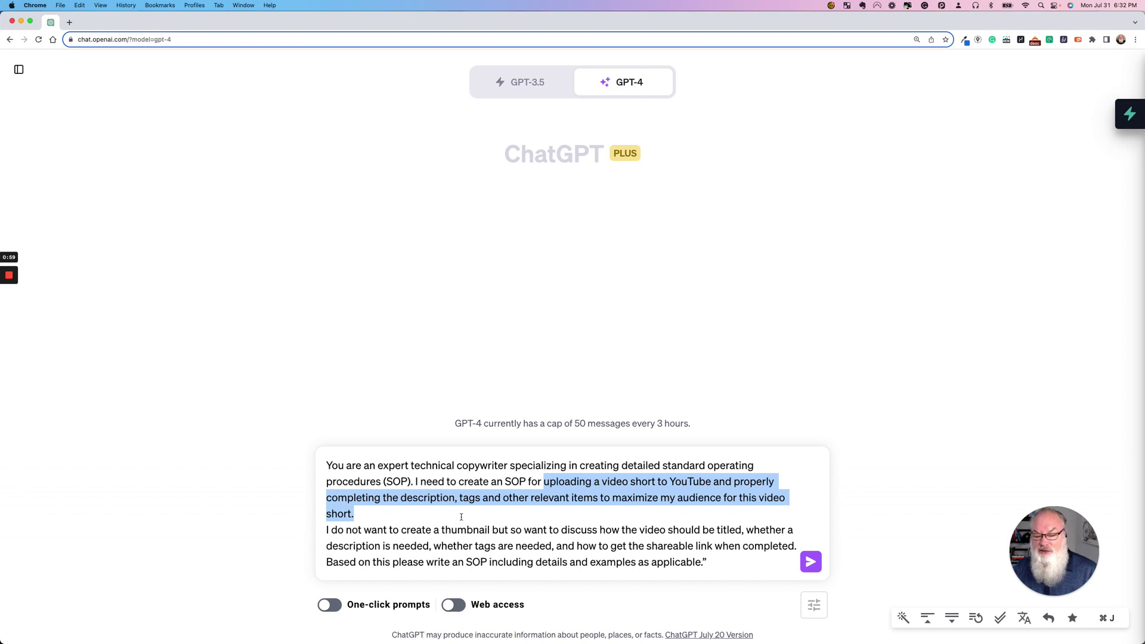
{"action": "left_click", "coordinate": [461, 517]}
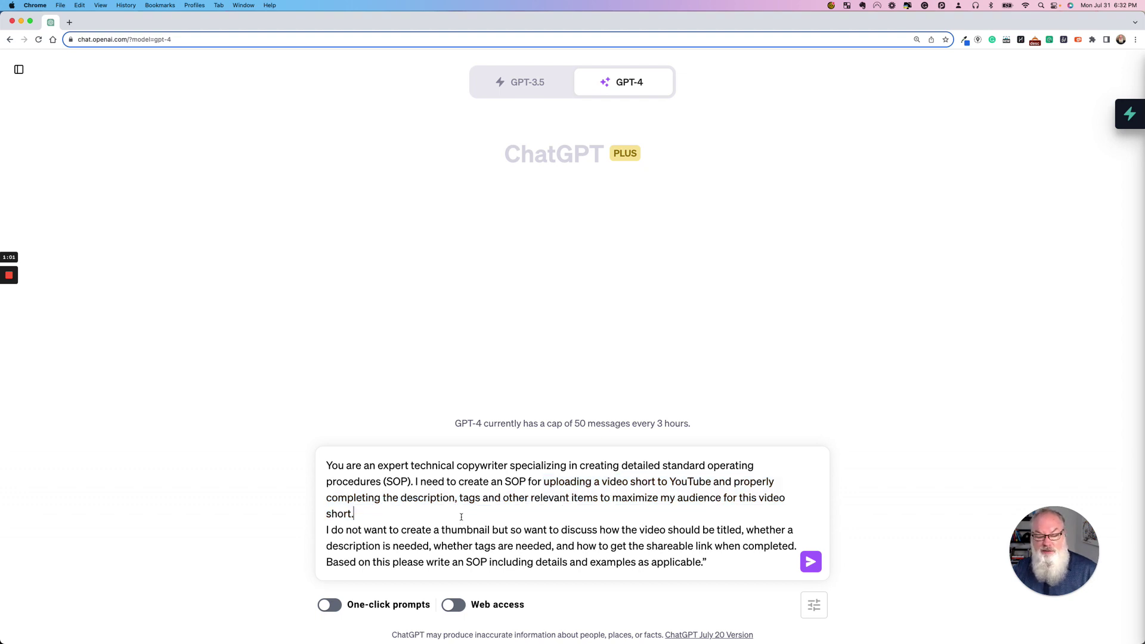
{"action": "double_click", "coordinate": [339, 516]}
{"action": "key", "text": "BackSpace"}
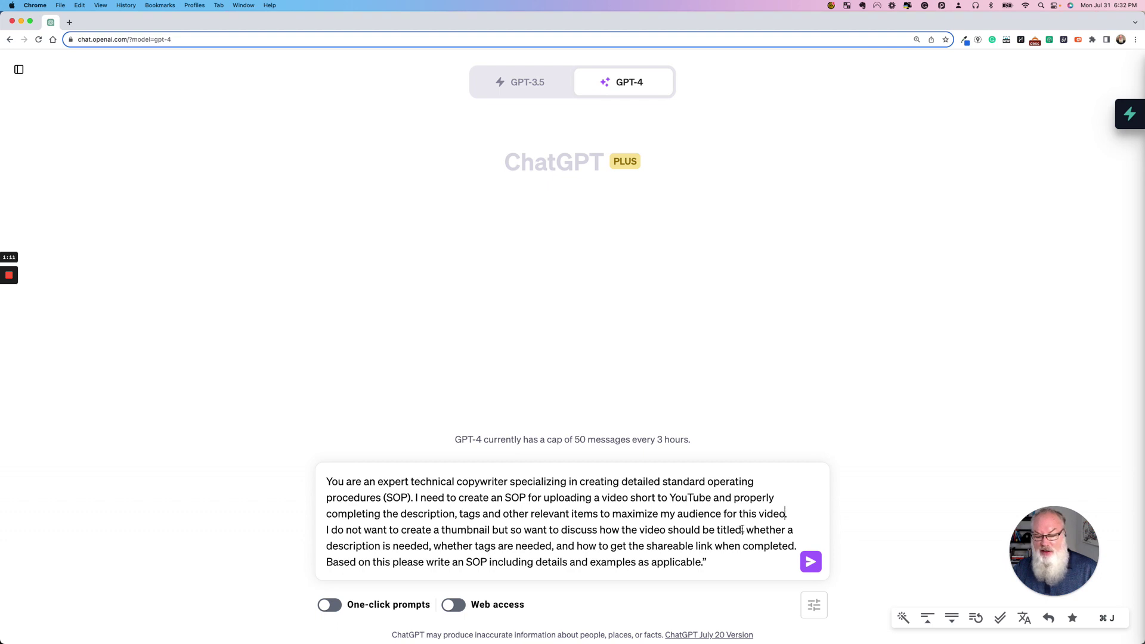
- Remove 'not' from the thumbnail sentence and replace 'but so' with 'and'
{"action": "left_click_drag", "start_coordinate": [742, 529], "coordinate": [353, 530]}
{"action": "double_click", "coordinate": [353, 531]}
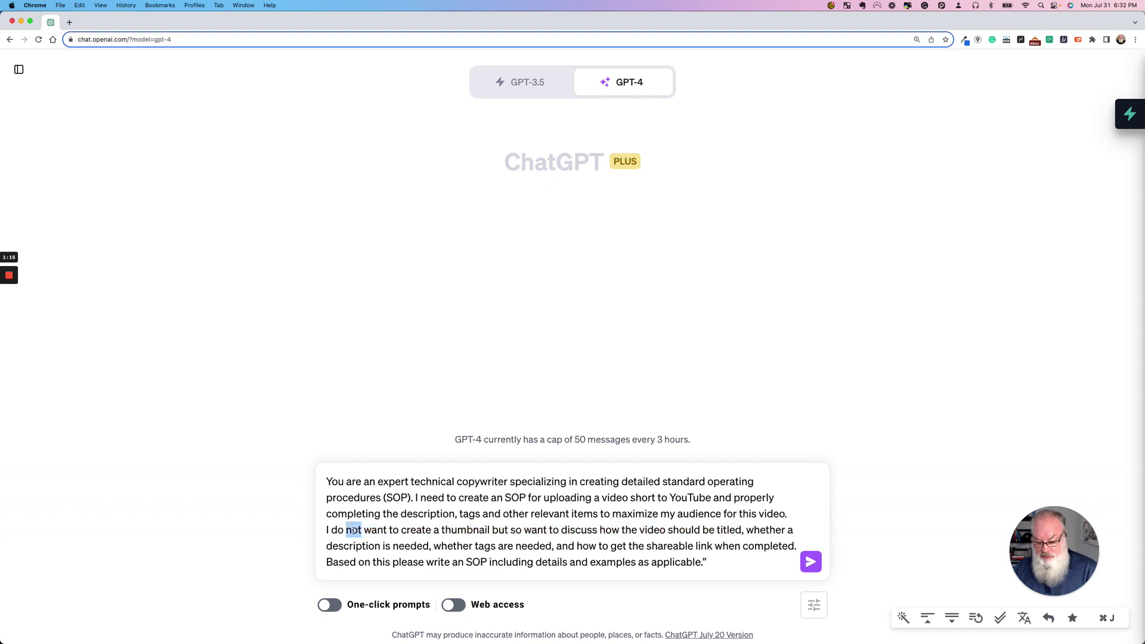
{"action": "key", "text": "BackSpace"}
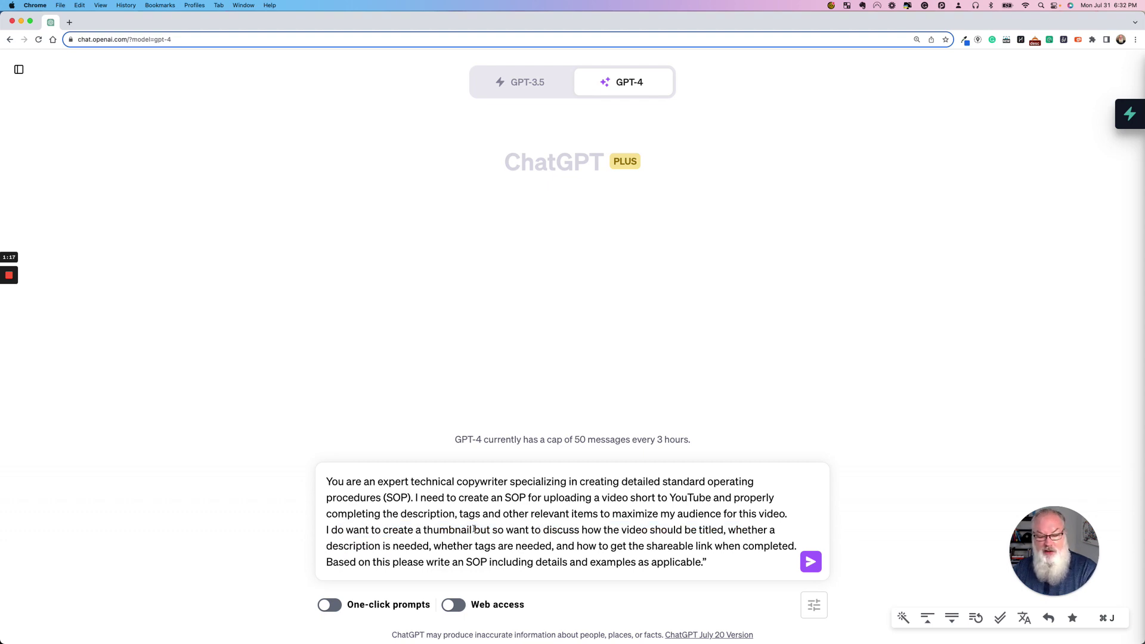
{"action": "double_click", "coordinate": [476, 530]}
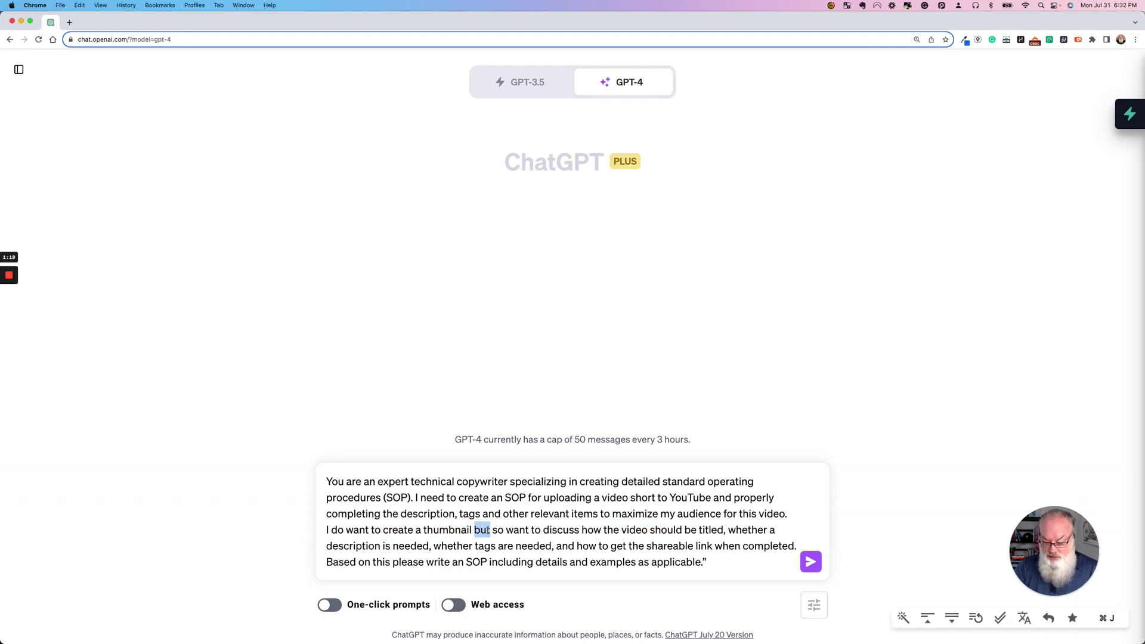
{"action": "key", "text": "shift+Right"}
{"action": "key", "text": "shift+Right"}
{"action": "key", "text": "shift+Right"}
{"action": "type", "text": "and"}
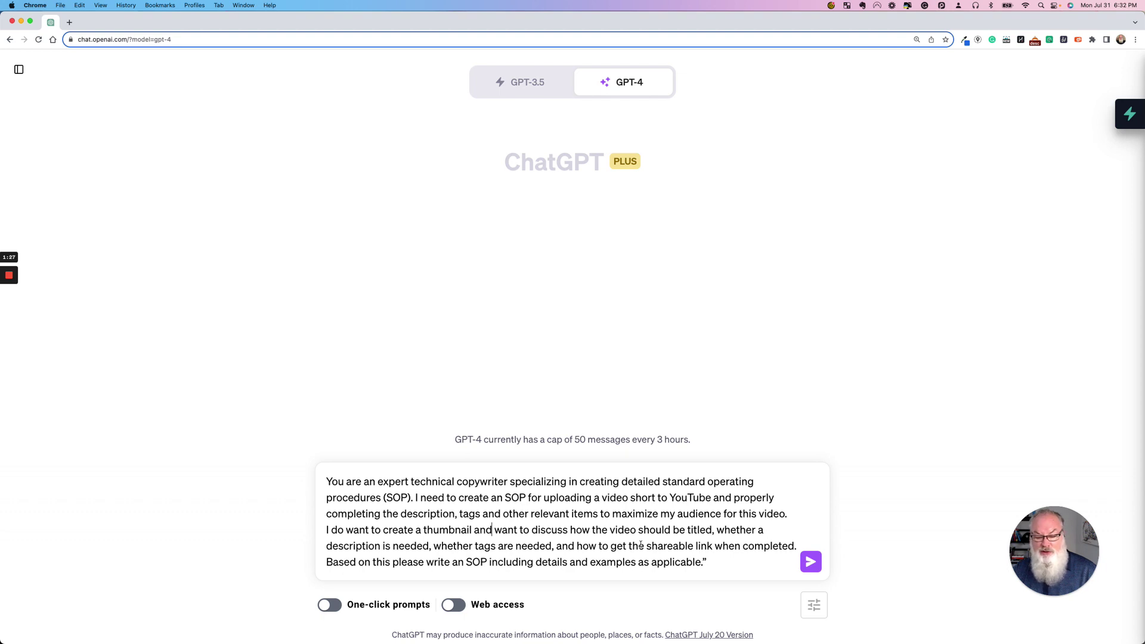
- Delete the closing quotation mark and select the whole prompt text
{"action": "left_click", "coordinate": [715, 565]}
{"action": "key", "text": "BackSpace"}
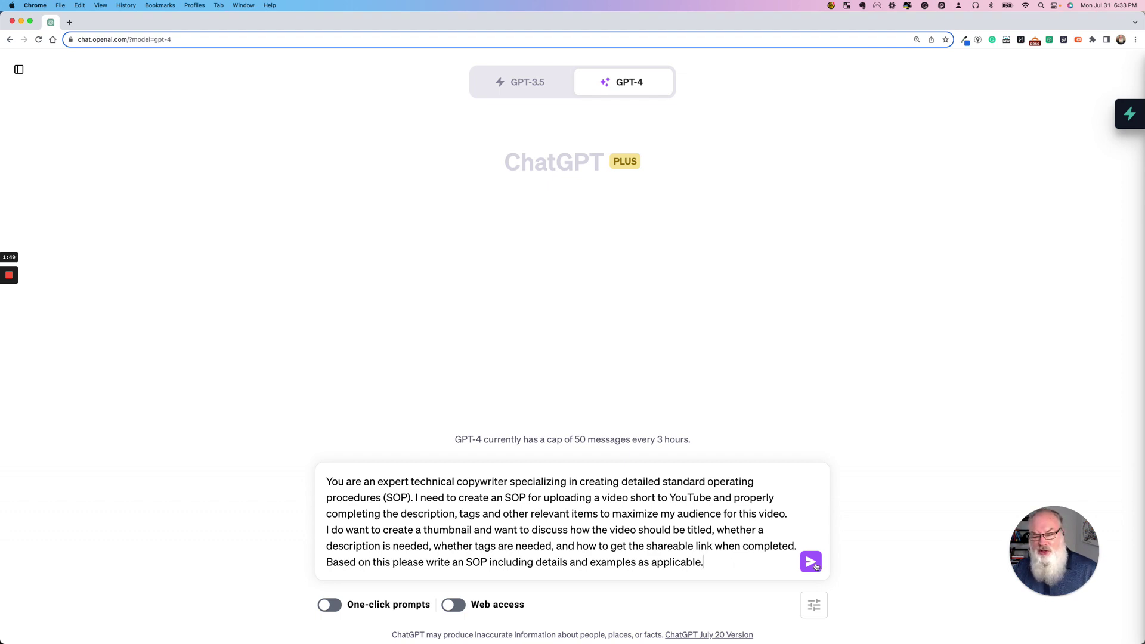
{"action": "left_click_drag", "start_coordinate": [733, 572], "coordinate": [317, 484]}
{"action": "key", "text": "super+c"}
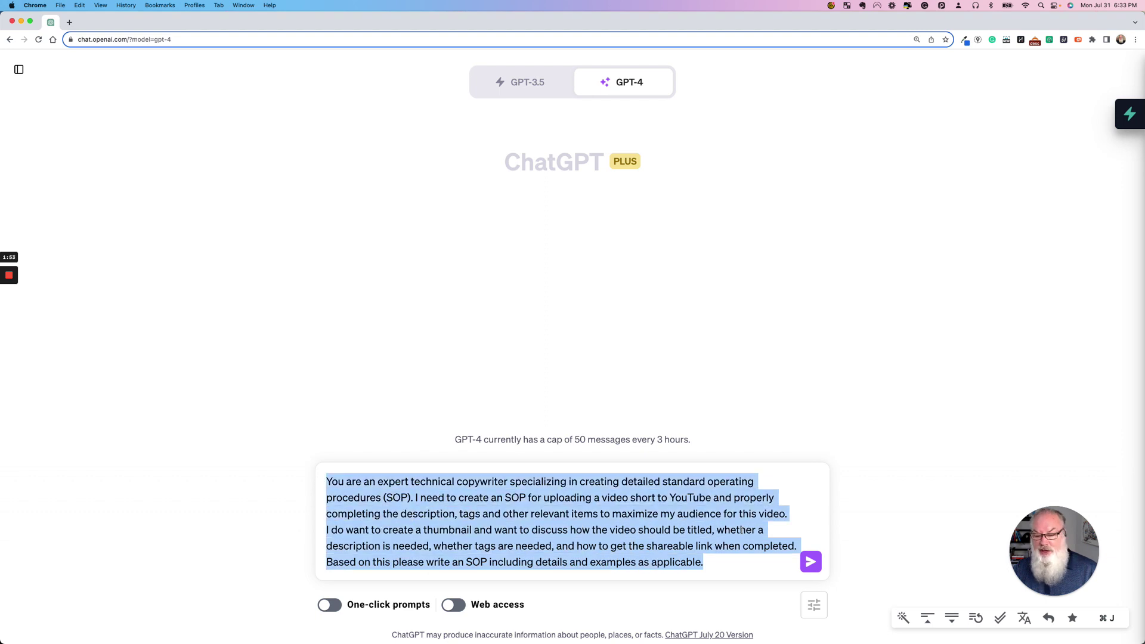
- Send the revised prompt to GPT-4 and review its ten-step SOP reply from the top
{"action": "left_click", "coordinate": [811, 562]}
{"action": "left_click", "coordinate": [811, 563]}
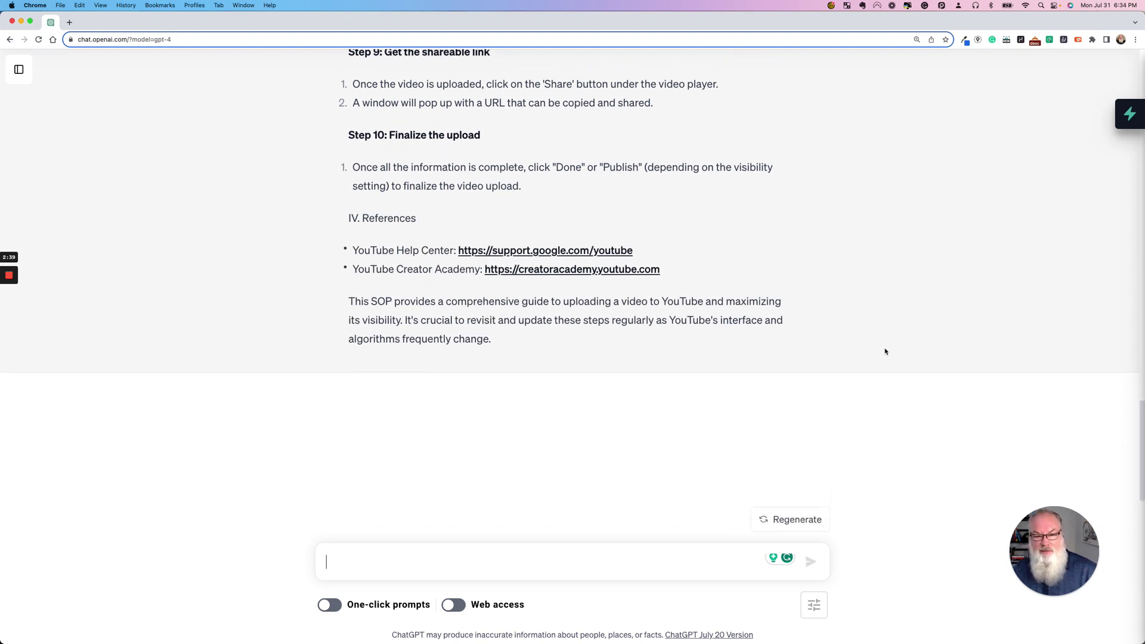
{"action": "scroll", "coordinate": [885, 351], "scroll_direction": "up", "scroll_amount": 1}
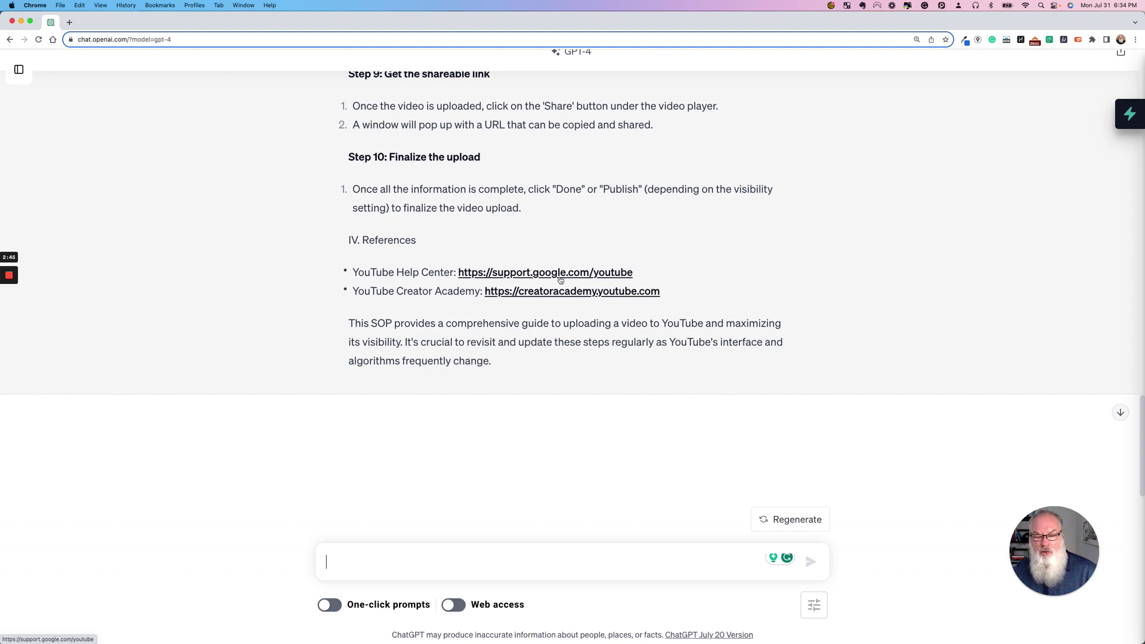
{"action": "scroll", "coordinate": [428, 284], "scroll_direction": "up", "scroll_amount": 10}
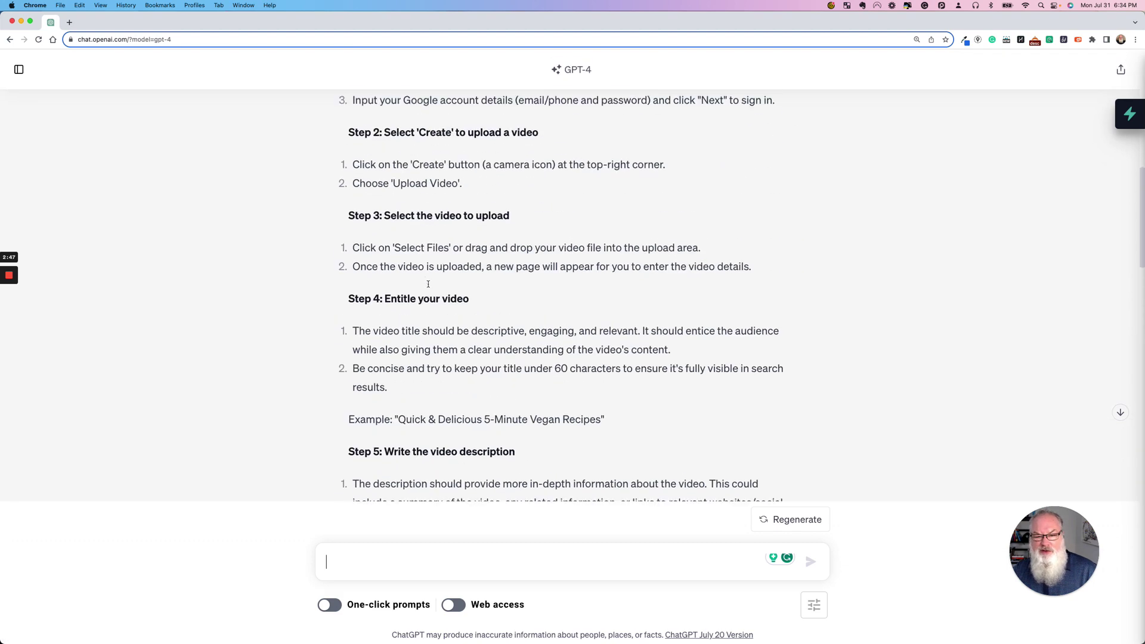
{"action": "scroll", "coordinate": [428, 284], "scroll_direction": "up", "scroll_amount": 6}
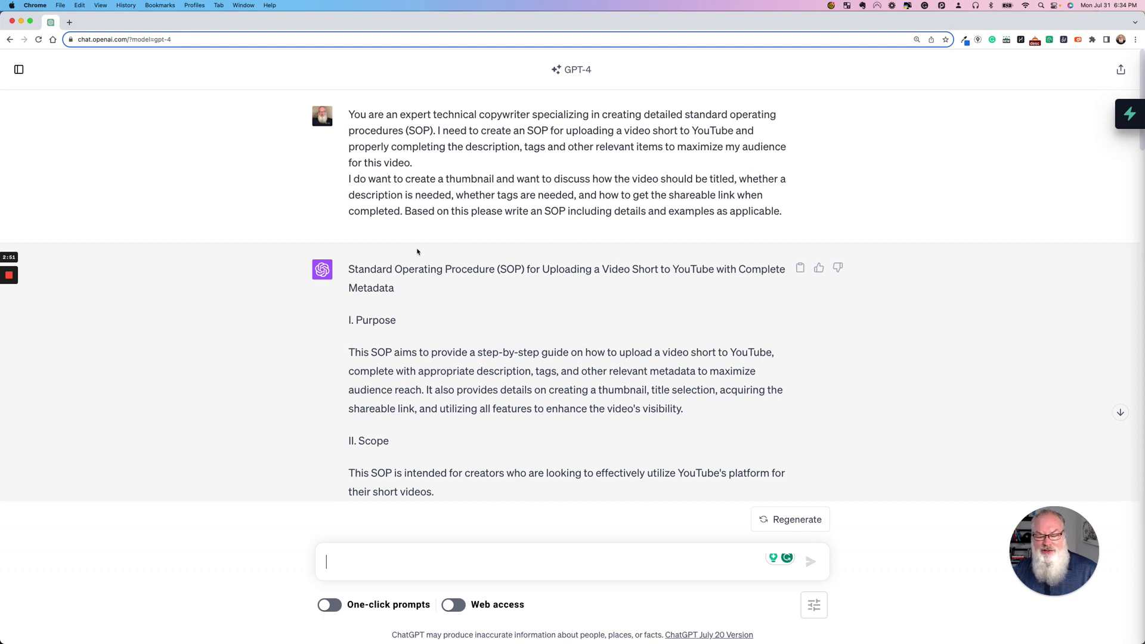
- Start a new blank ChatGPT chat from the history sidebar
{"action": "left_click", "coordinate": [18, 69]}
{"action": "left_click", "coordinate": [20, 71]}
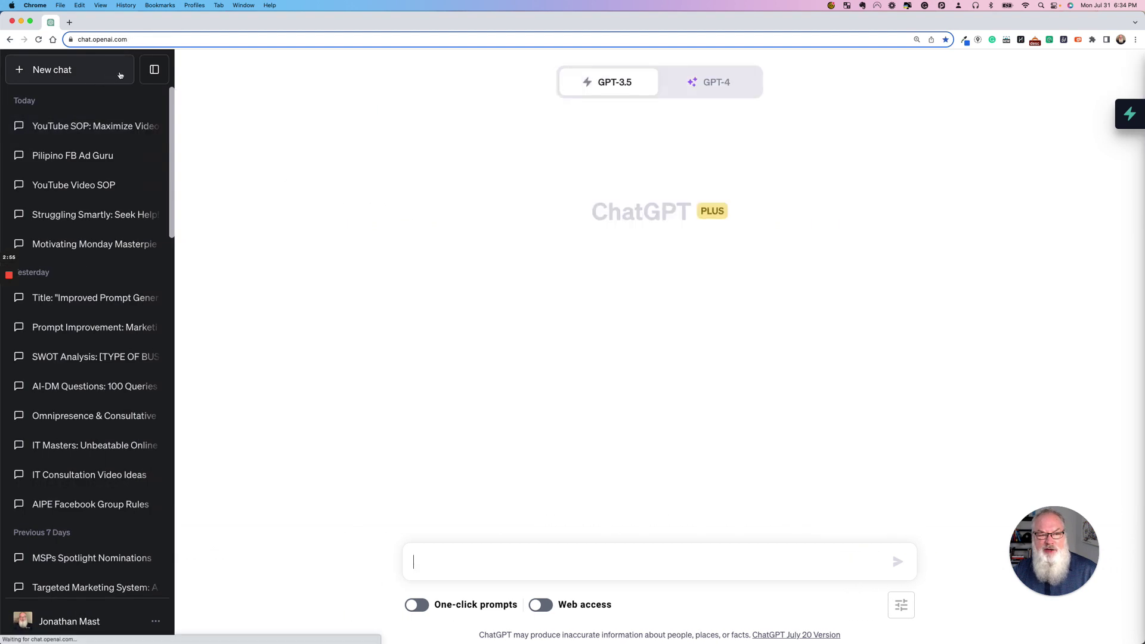
{"action": "left_click", "coordinate": [154, 69]}
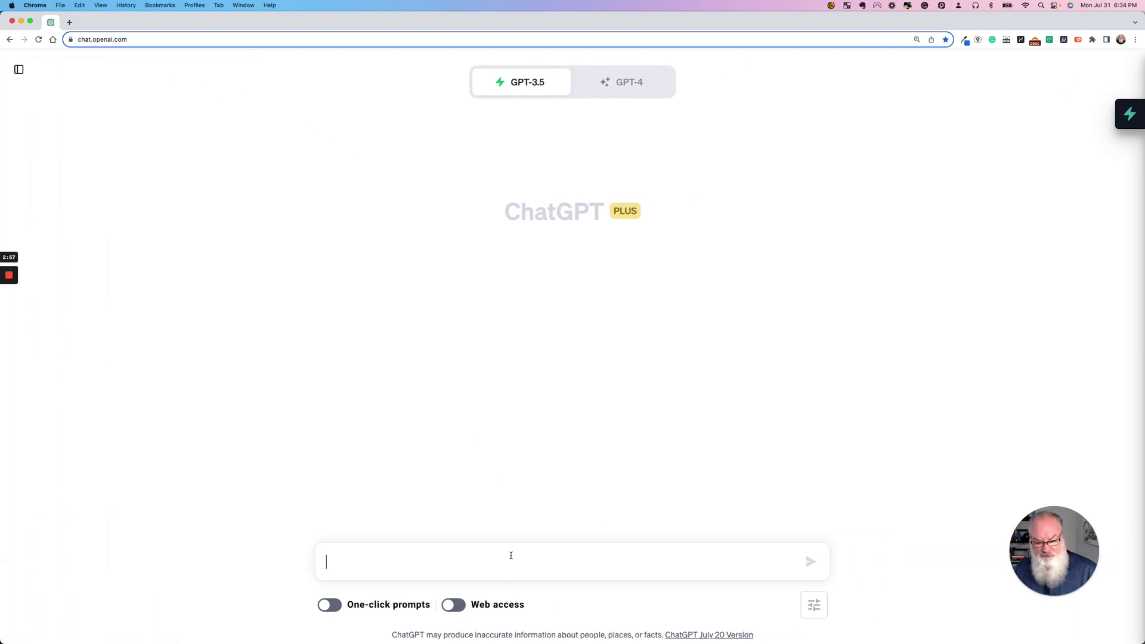
- Paste and send the same SOP prompt to GPT-3.5, then review its three-step answer
{"action": "key", "text": "super+v"}
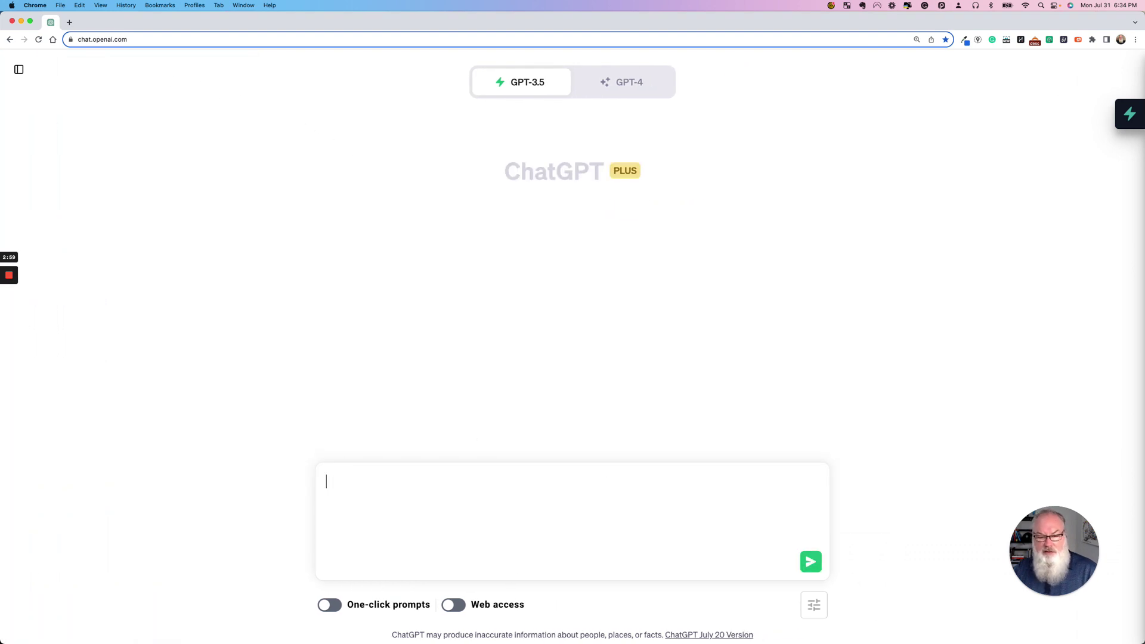
{"action": "key", "text": "Return"}
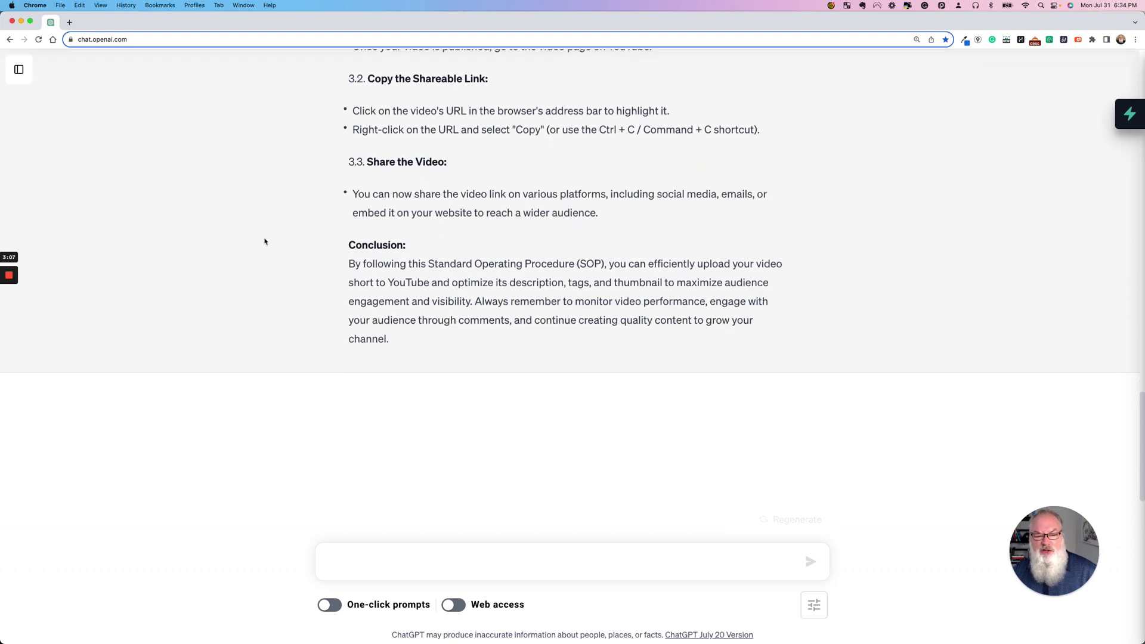
{"action": "scroll", "coordinate": [265, 241], "scroll_direction": "up", "scroll_amount": 15}
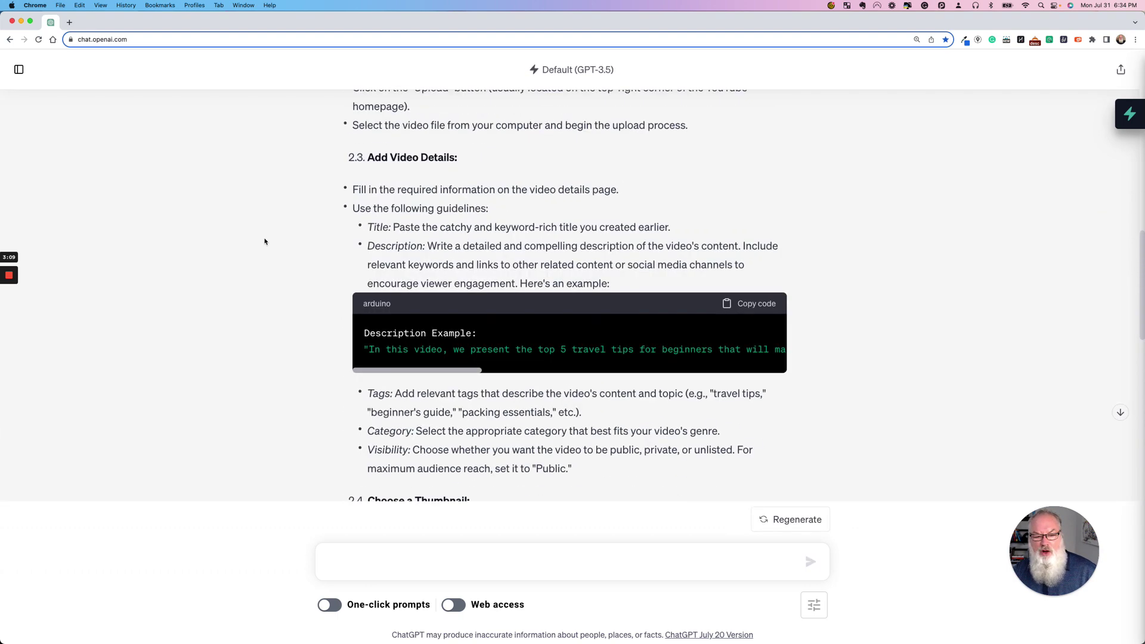
{"action": "scroll", "coordinate": [265, 242], "scroll_direction": "down", "scroll_amount": 2}
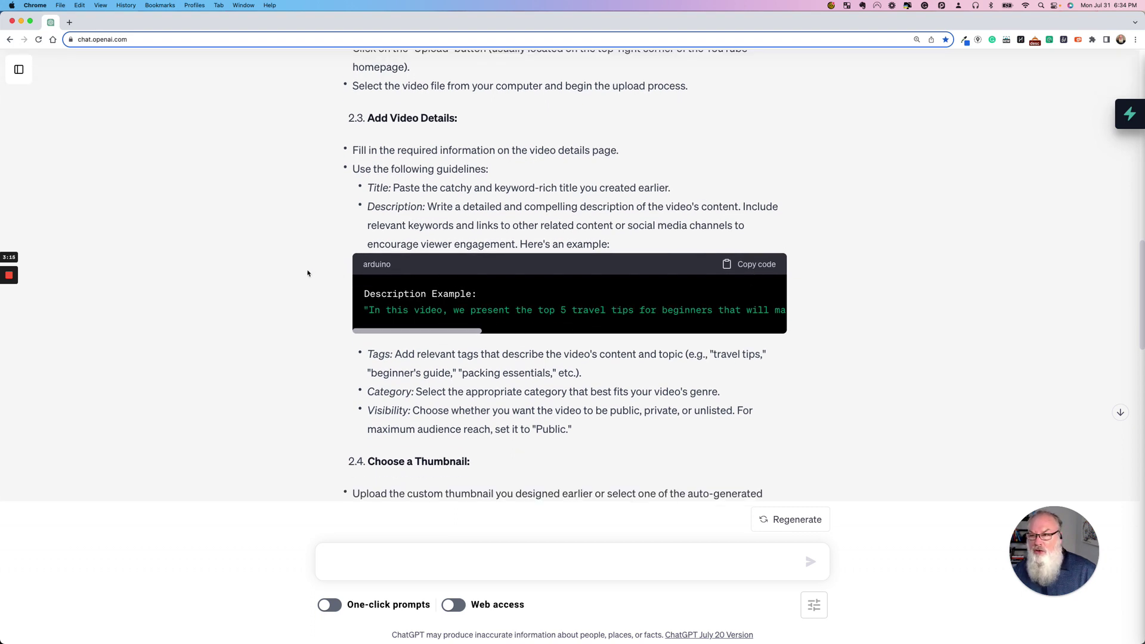
{"action": "scroll", "coordinate": [308, 274], "scroll_direction": "down", "scroll_amount": 5}
{"action": "scroll", "coordinate": [308, 273], "scroll_direction": "down", "scroll_amount": 5}
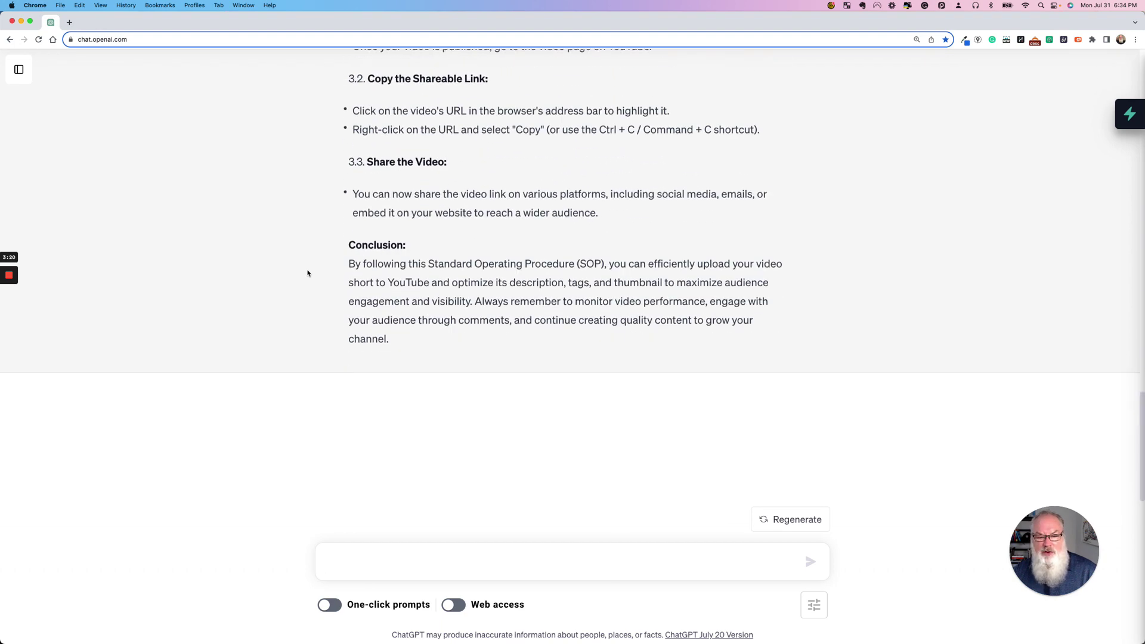
{"action": "scroll", "coordinate": [308, 274], "scroll_direction": "up", "scroll_amount": 15}
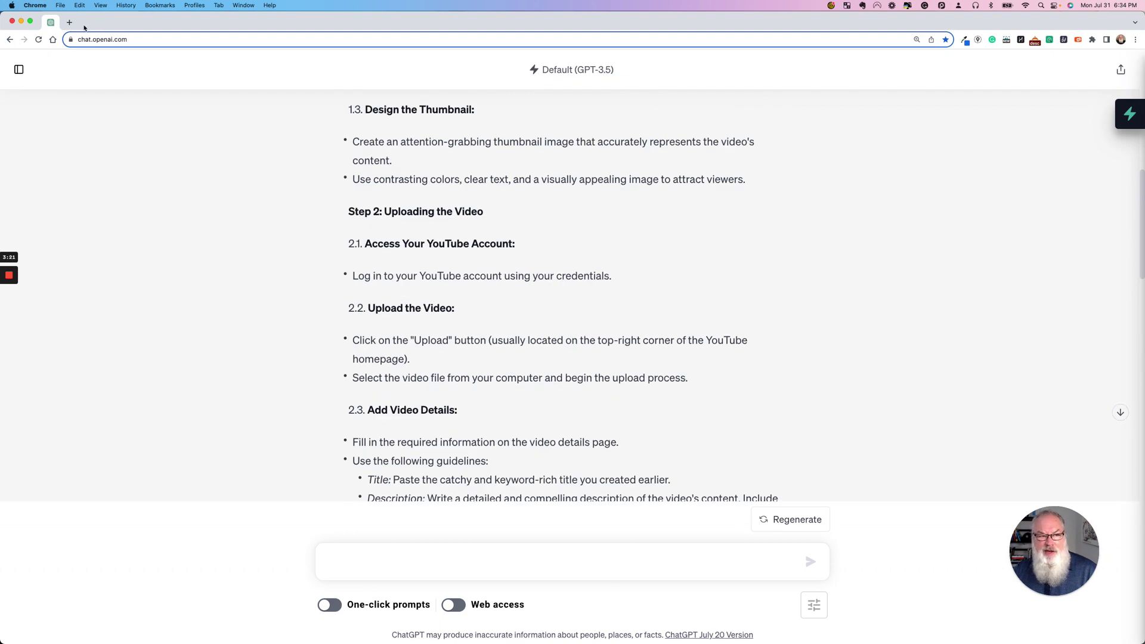
{"action": "left_click", "coordinate": [69, 22]}
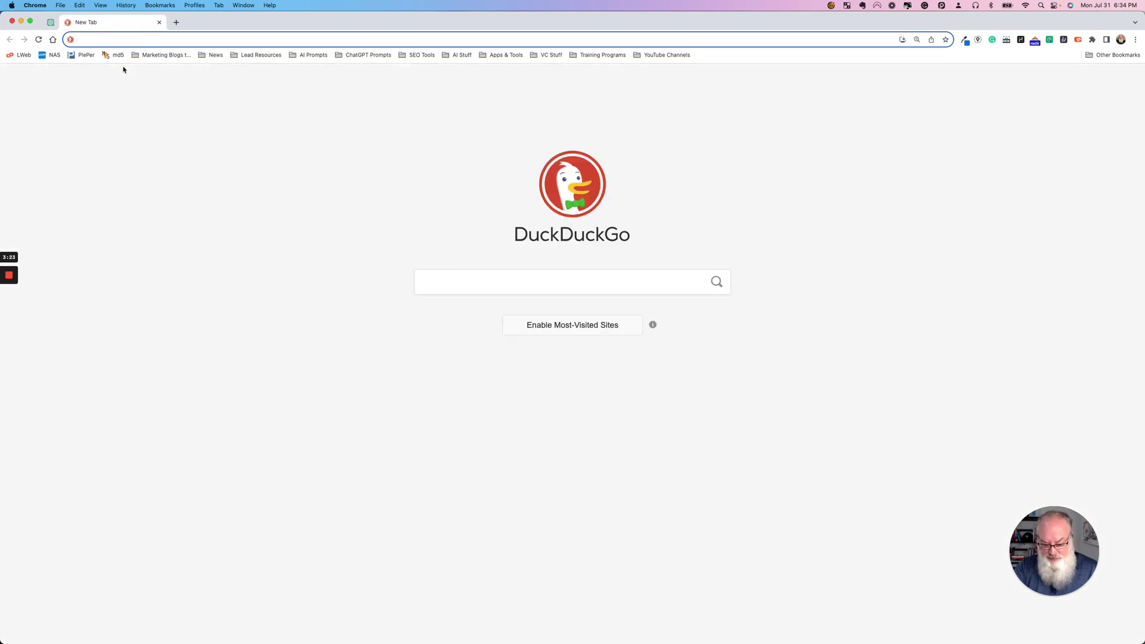
{"action": "type", "text": "bard"}
{"action": "key", "text": "Return"}
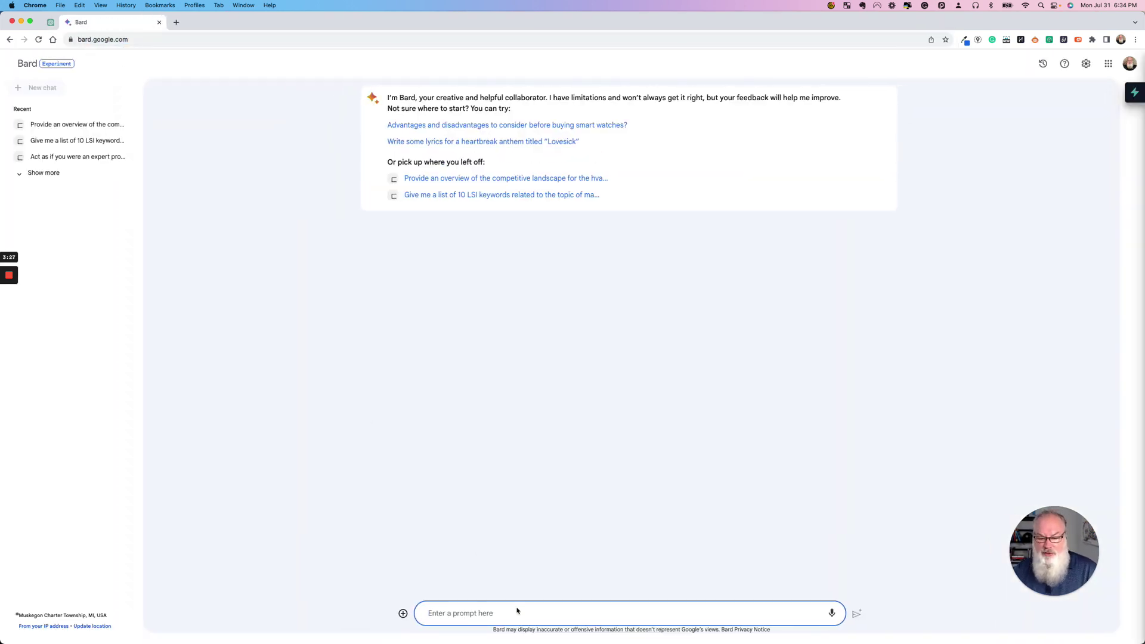
{"action": "left_click", "coordinate": [518, 611]}
{"action": "key", "text": "super+v"}
{"action": "key", "text": "Return"}
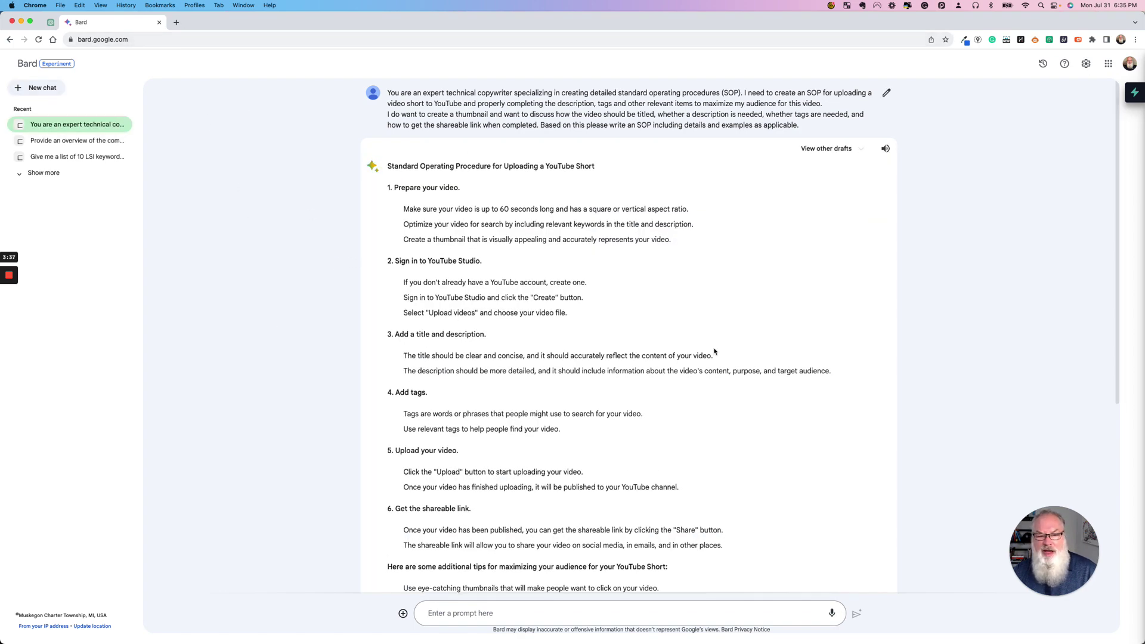
{"action": "scroll", "coordinate": [715, 351], "scroll_direction": "down", "scroll_amount": 4}
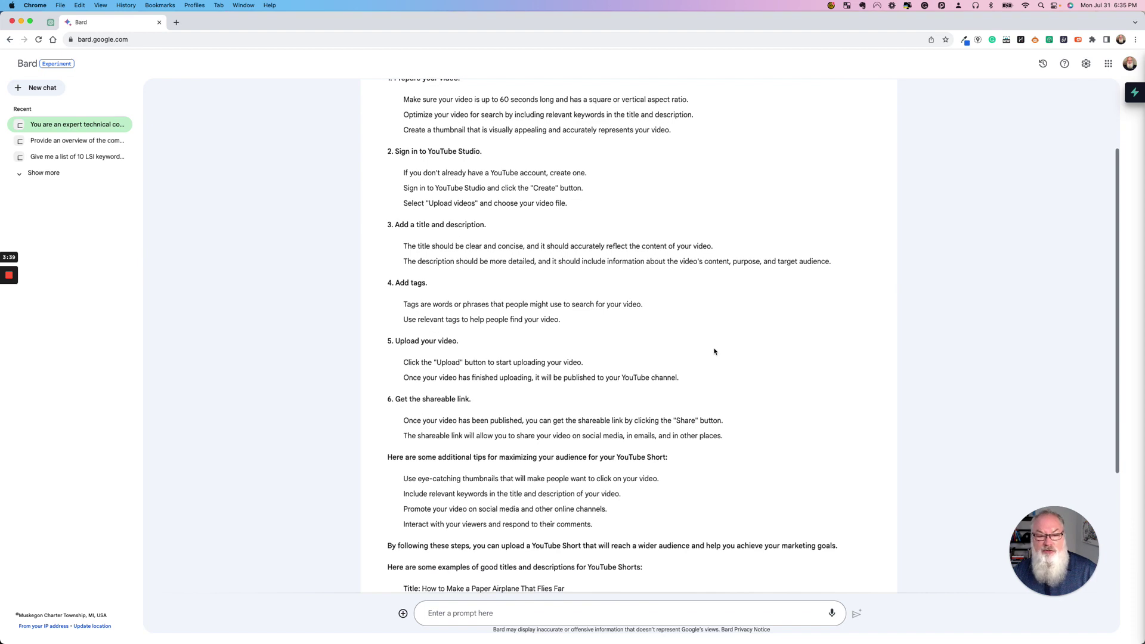
{"action": "scroll", "coordinate": [714, 351], "scroll_direction": "down", "scroll_amount": 7}
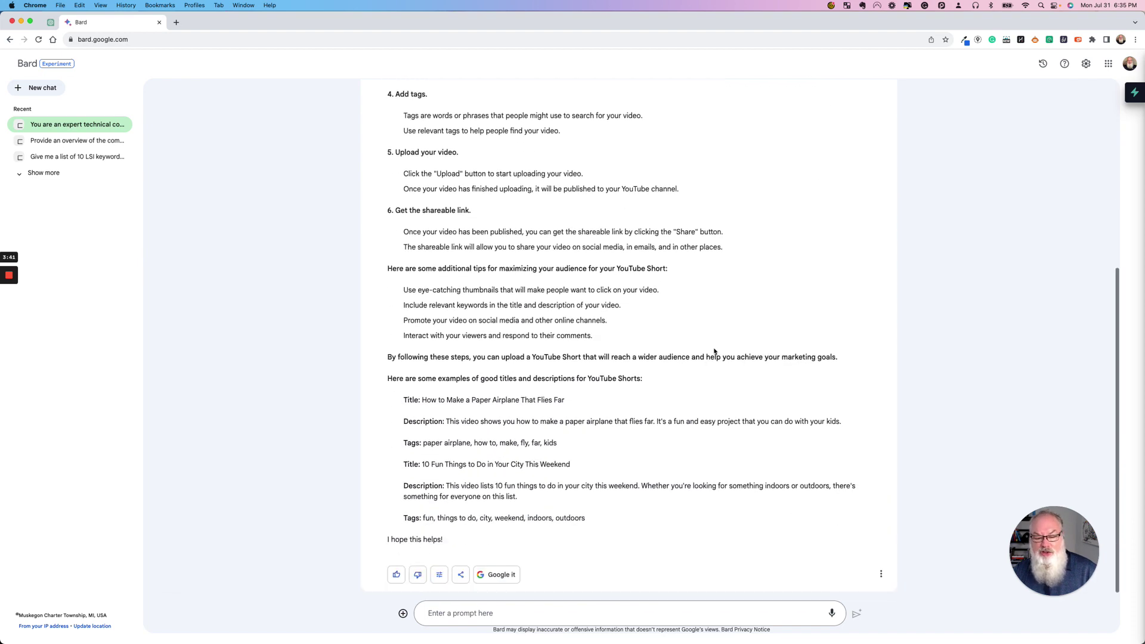
{"action": "scroll", "coordinate": [714, 352], "scroll_direction": "up", "scroll_amount": 11}
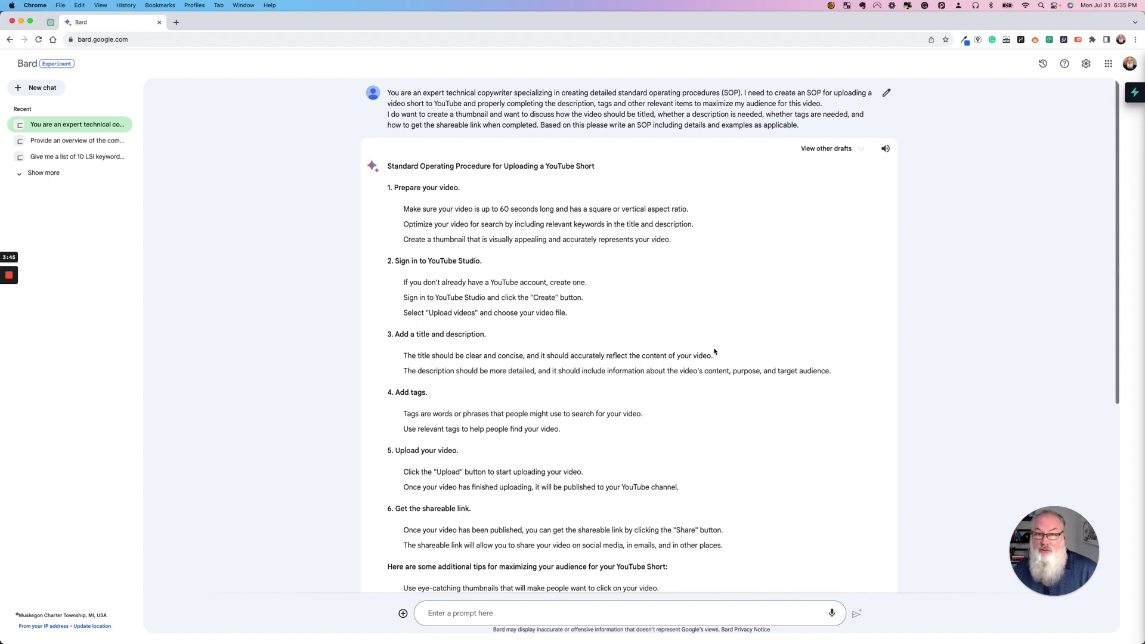
- Open a new Chrome tab and enter the address claude.ai/chat
{"action": "left_click", "coordinate": [176, 22]}
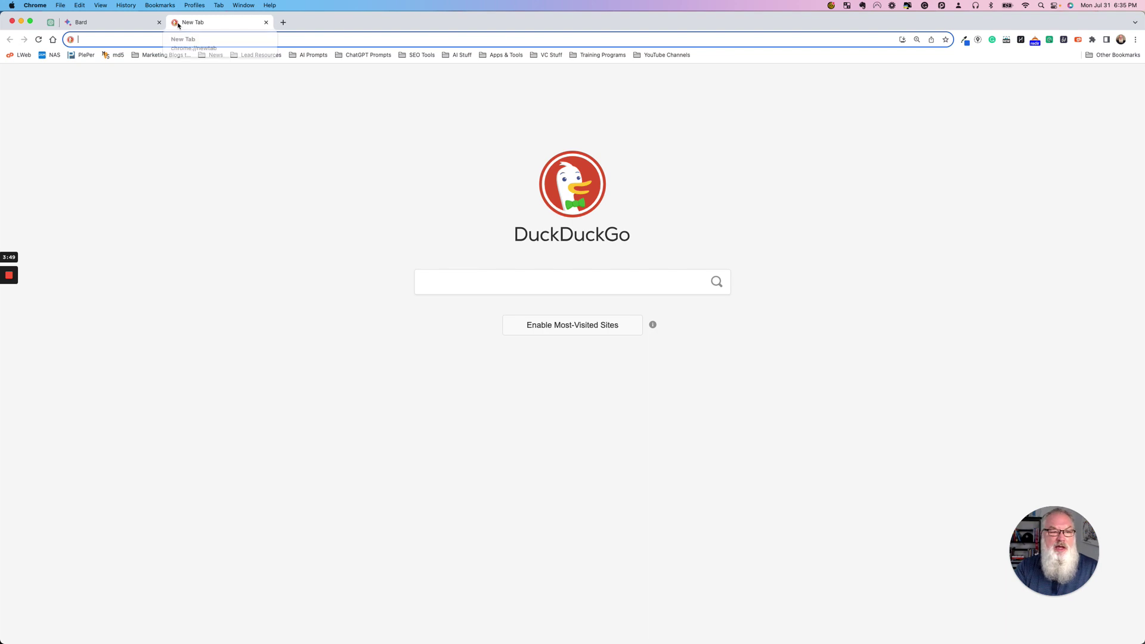
{"action": "type", "text": "op"}
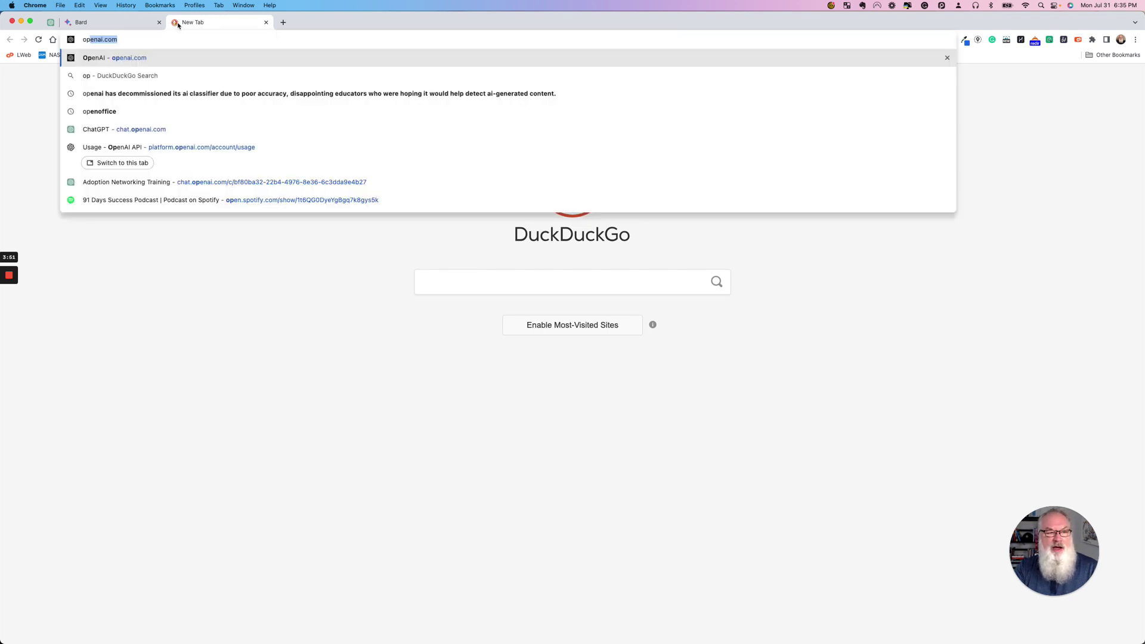
{"action": "key", "text": "BackSpace"}
{"action": "key", "text": "BackSpace"}
{"action": "key", "text": "BackSpace"}
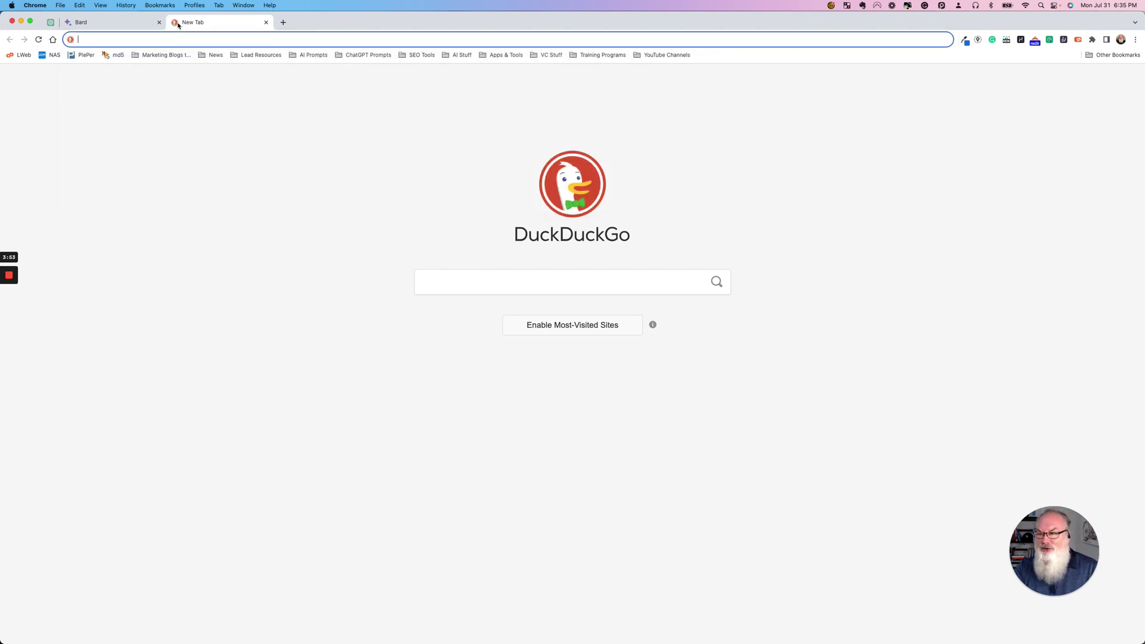
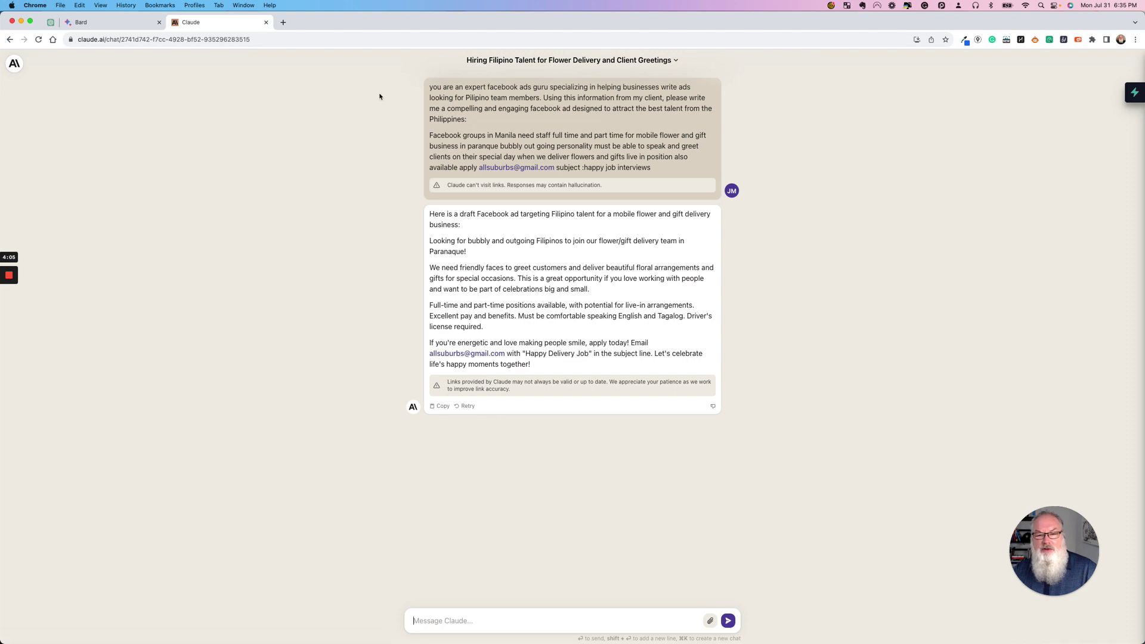
- Start a new Claude chat, send the SOP prompt, and review the sectioned reply
{"action": "left_click", "coordinate": [14, 63]}
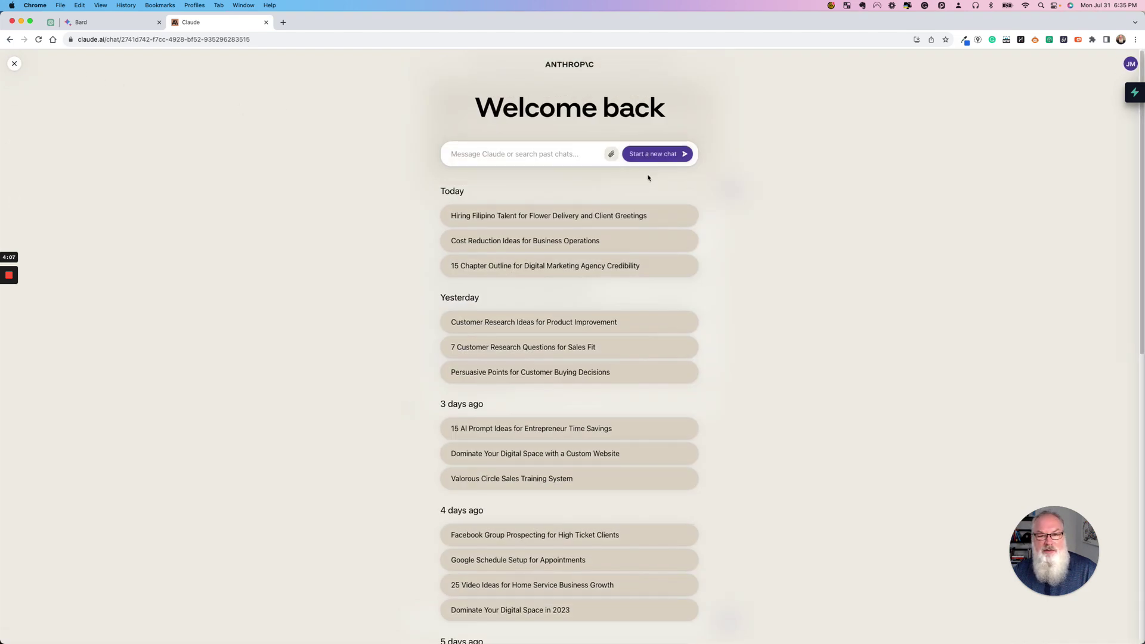
{"action": "key", "text": "super+k"}
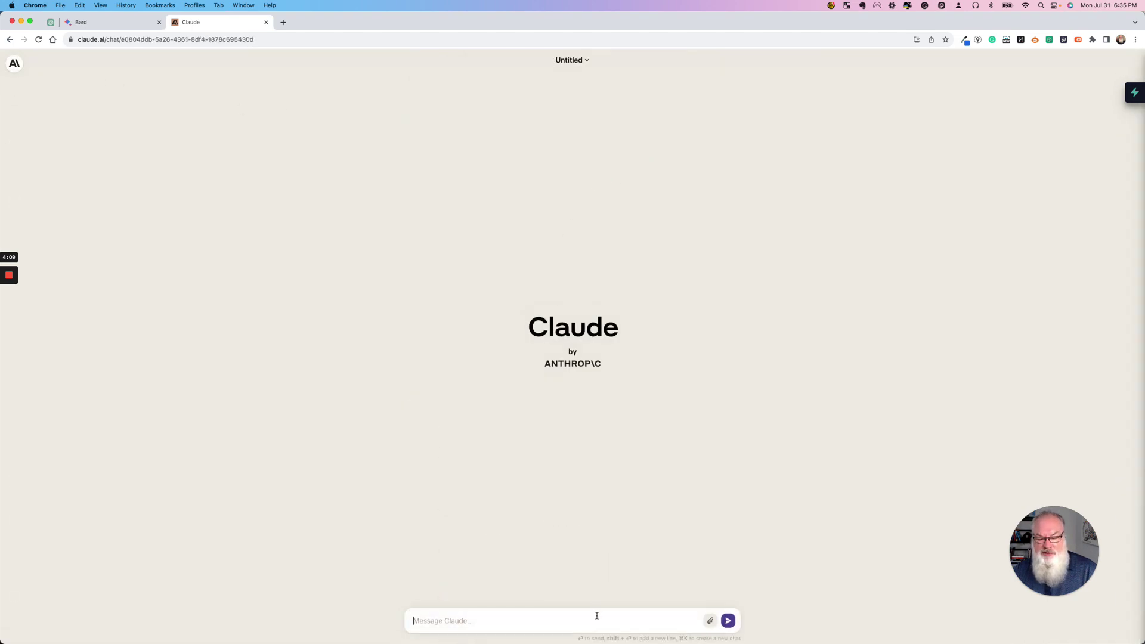
{"action": "type", "text": "You are an expert technical copywriter specializing in creating detailed standard operating procedures (SOP). I need to create an SOP for uploading a video short to YouTube and properly completing the description, tags and other relevant items to maximize my audience for this video. I do want to create a thumbnail and want to discuss how the video should be titled, whether a description is needed, whether tags are needed, and how to get the shareable link when completed. Based on this please write an SOP including details and examples as applicable."}
{"action": "key", "text": "Return"}
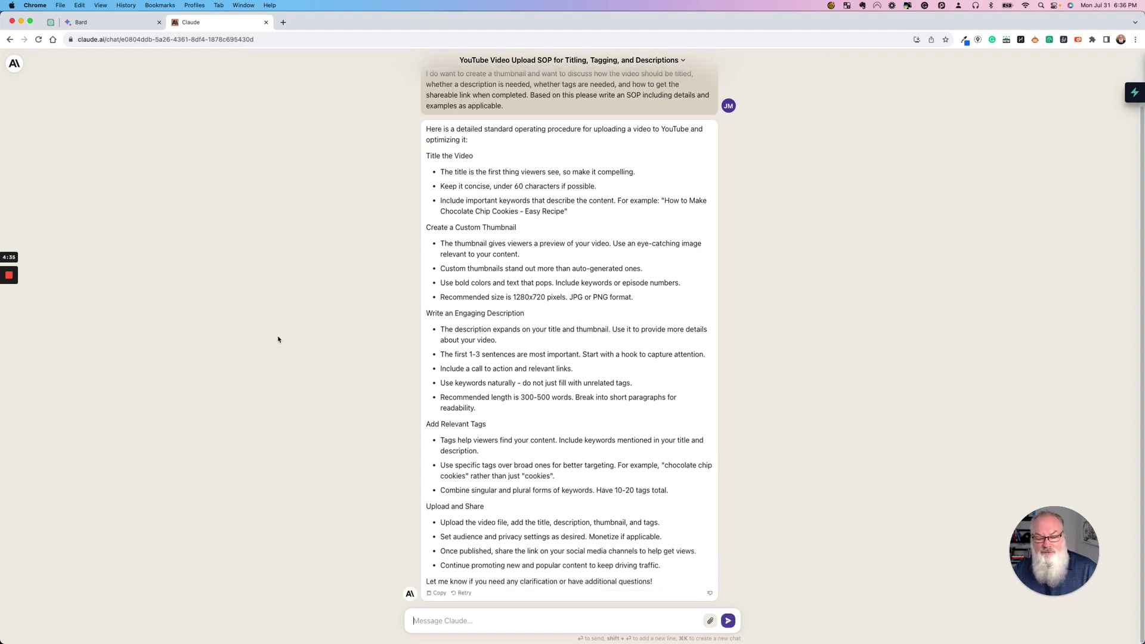
{"action": "scroll", "coordinate": [277, 339], "scroll_direction": "up", "scroll_amount": 3}
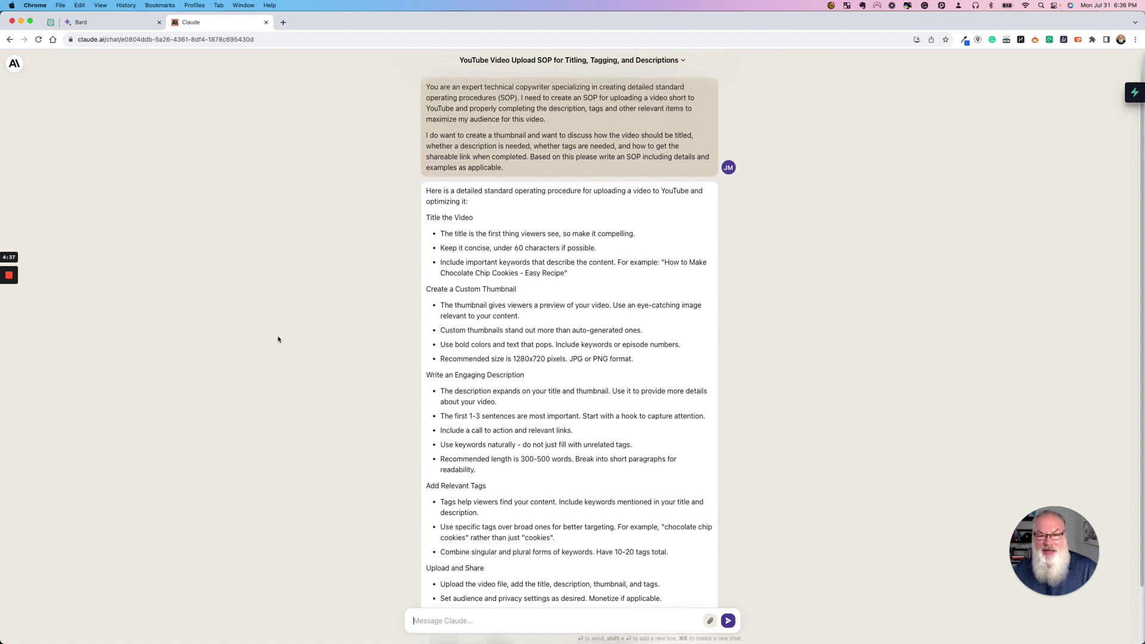
{"action": "scroll", "coordinate": [279, 338], "scroll_direction": "down", "scroll_amount": 3}
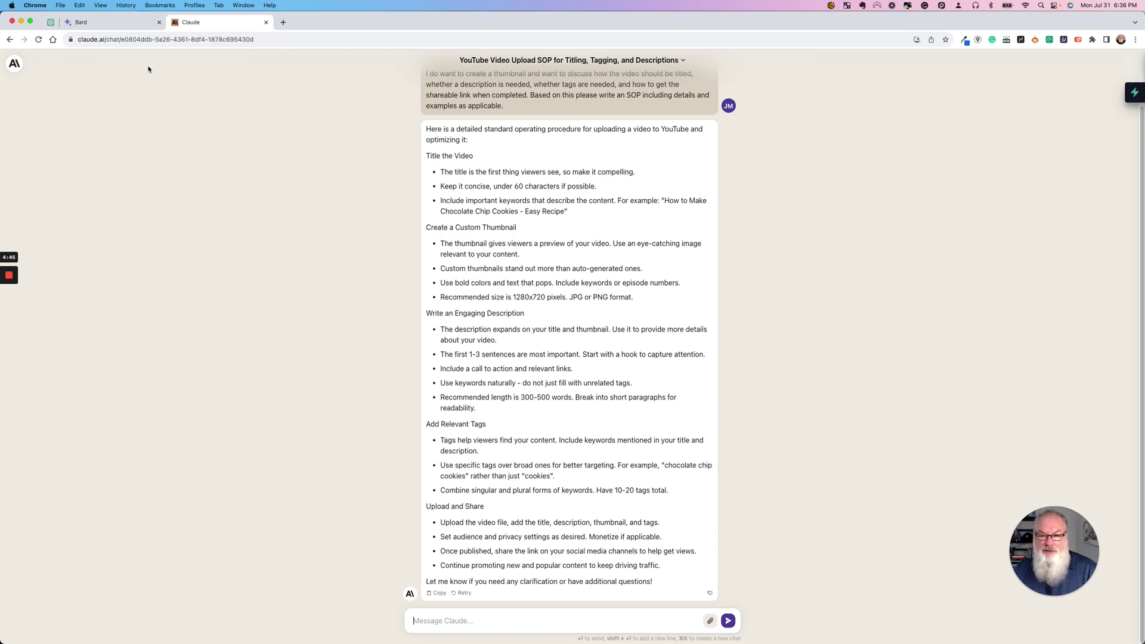
- Load the Poe website in a new tab and dismiss the subscription offer
{"action": "left_click", "coordinate": [284, 22]}
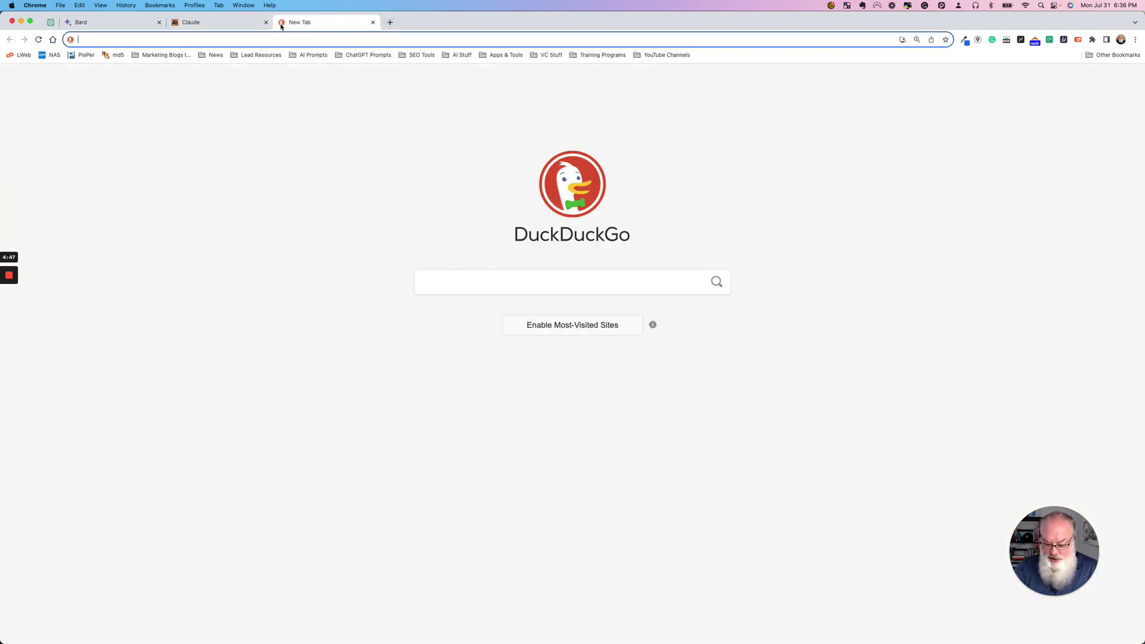
{"action": "type", "text": "poe"}
{"action": "key", "text": "Return"}
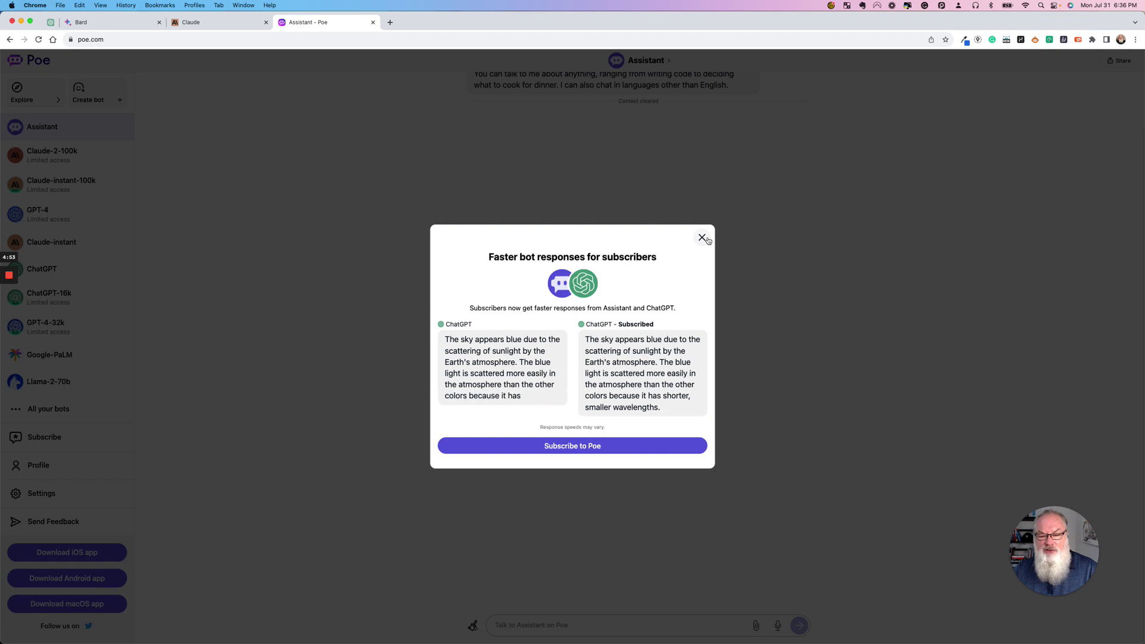
{"action": "left_click", "coordinate": [703, 238]}
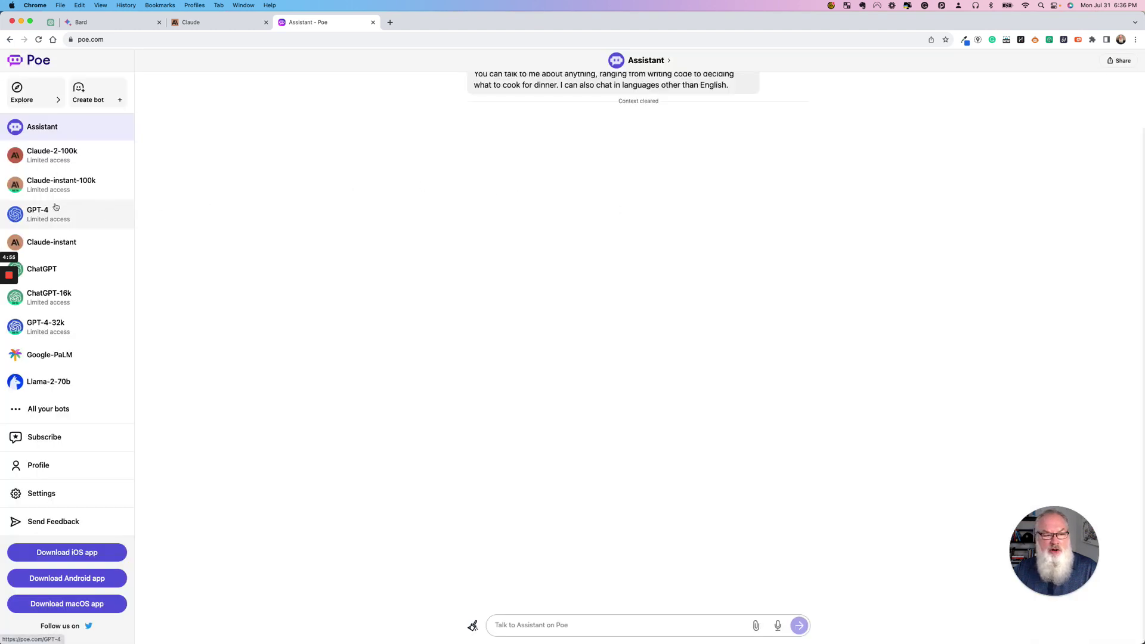
- Switch to the GPT-4-32k bot, closing each subscribe-to-Poe offer that appears
{"action": "left_click", "coordinate": [90, 333]}
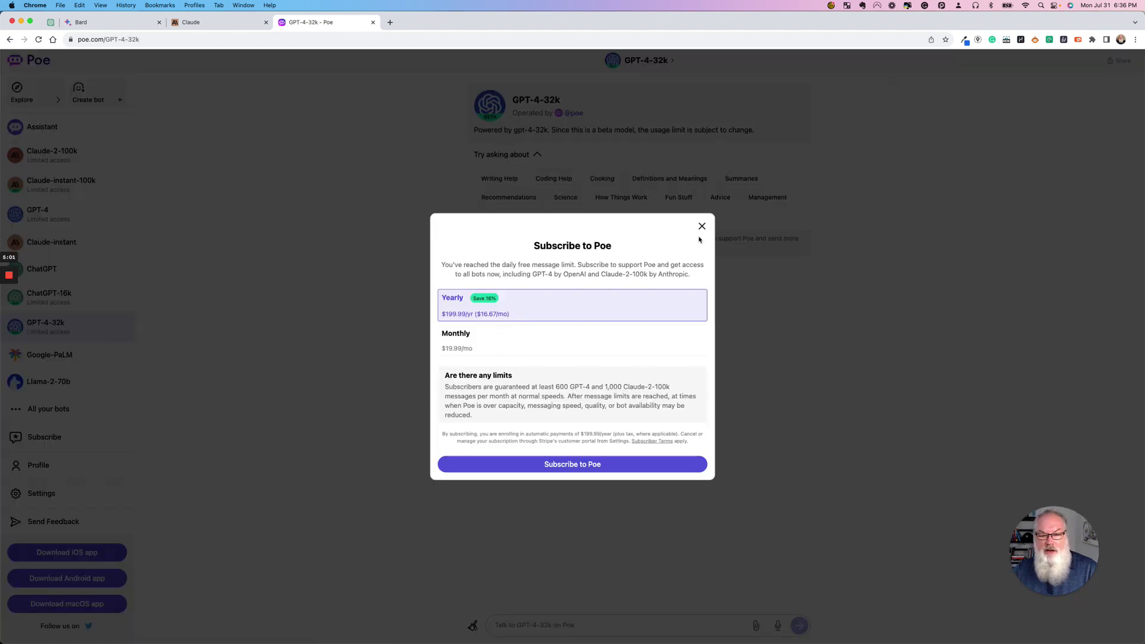
{"action": "left_click", "coordinate": [702, 227]}
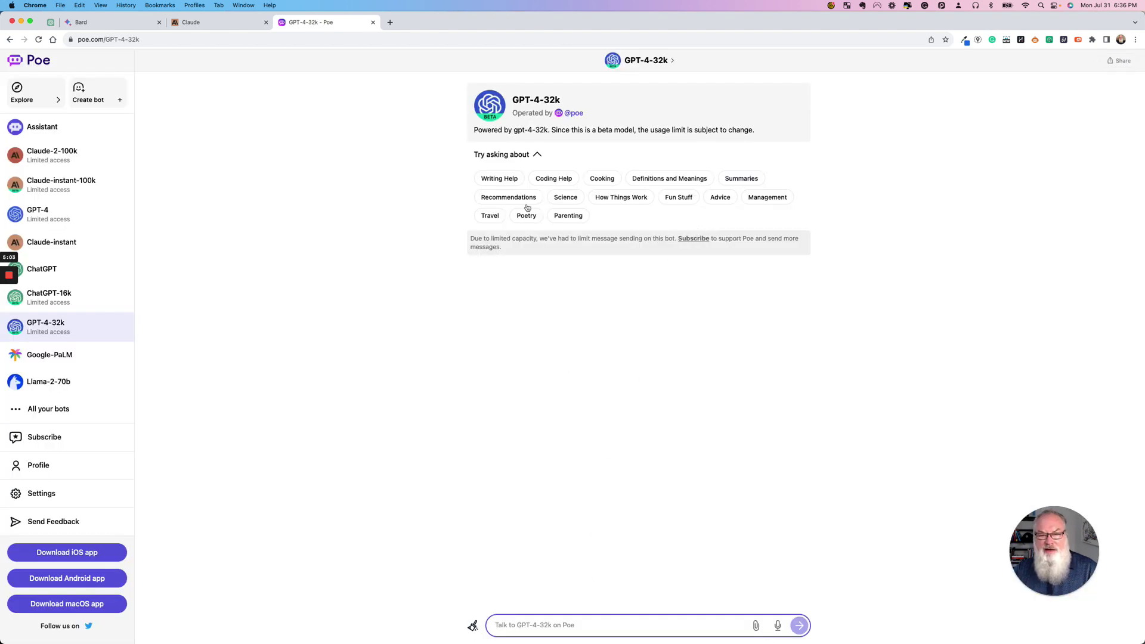
{"action": "left_click", "coordinate": [544, 625]}
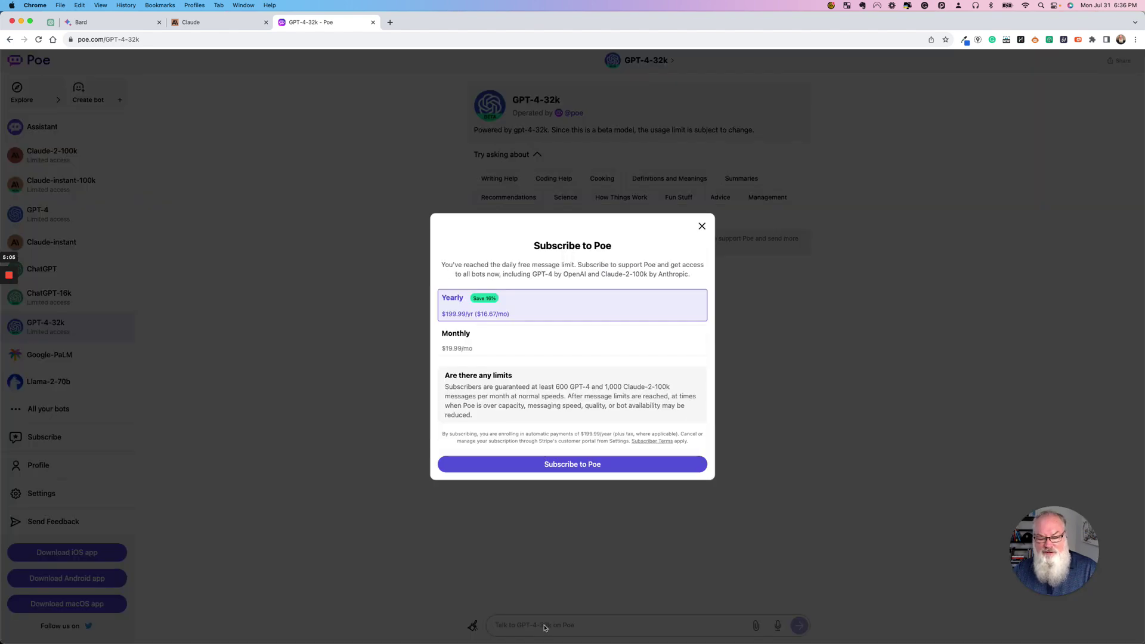
{"action": "left_click", "coordinate": [702, 226]}
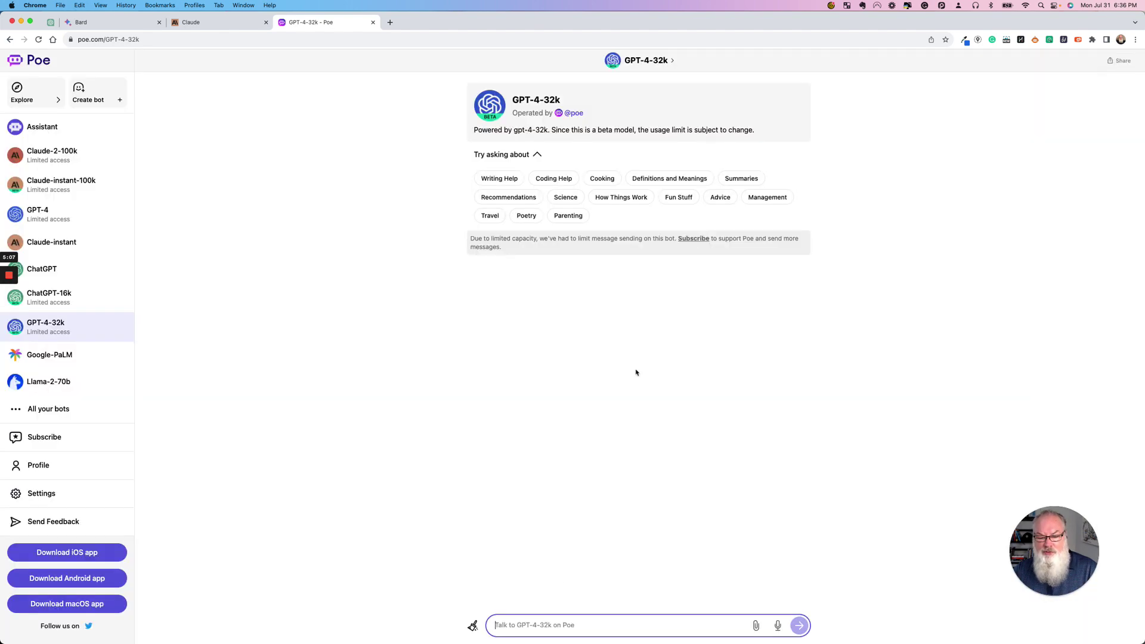
{"action": "left_click", "coordinate": [517, 631]}
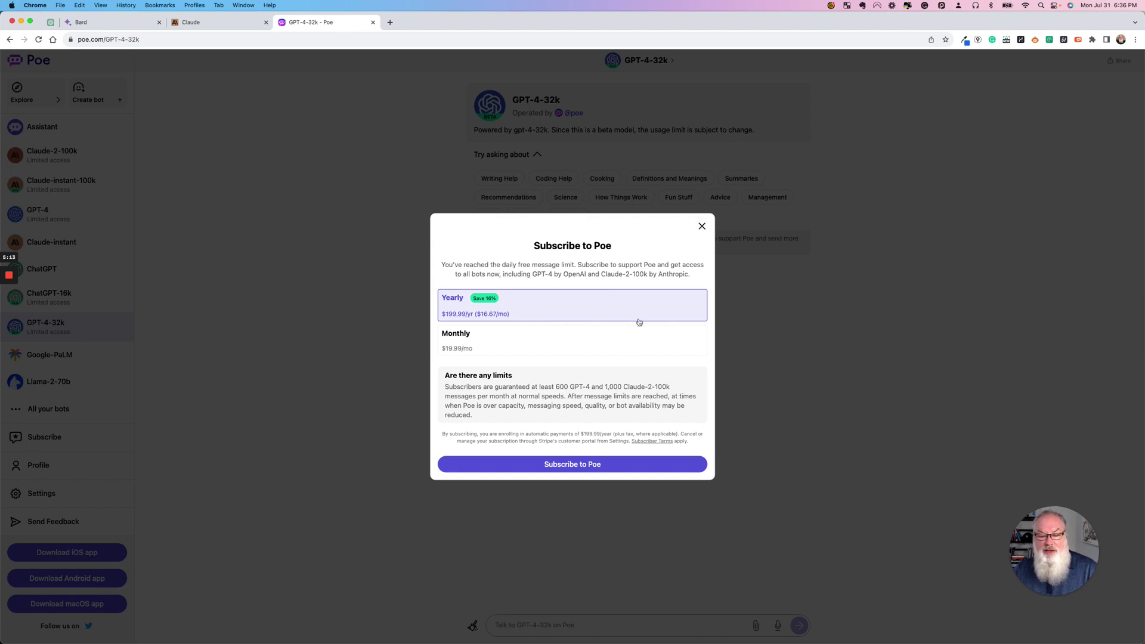
{"action": "left_click", "coordinate": [702, 227]}
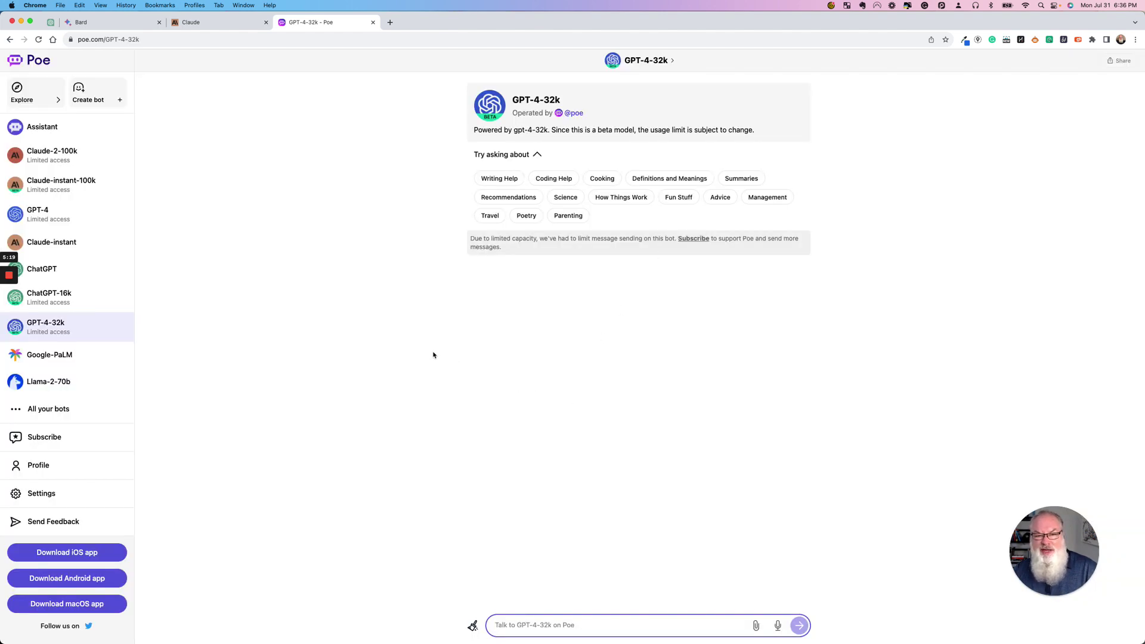
- Select Poe's GPT-4 bot, then paste and send the SOP prompt
{"action": "left_click", "coordinate": [57, 215]}
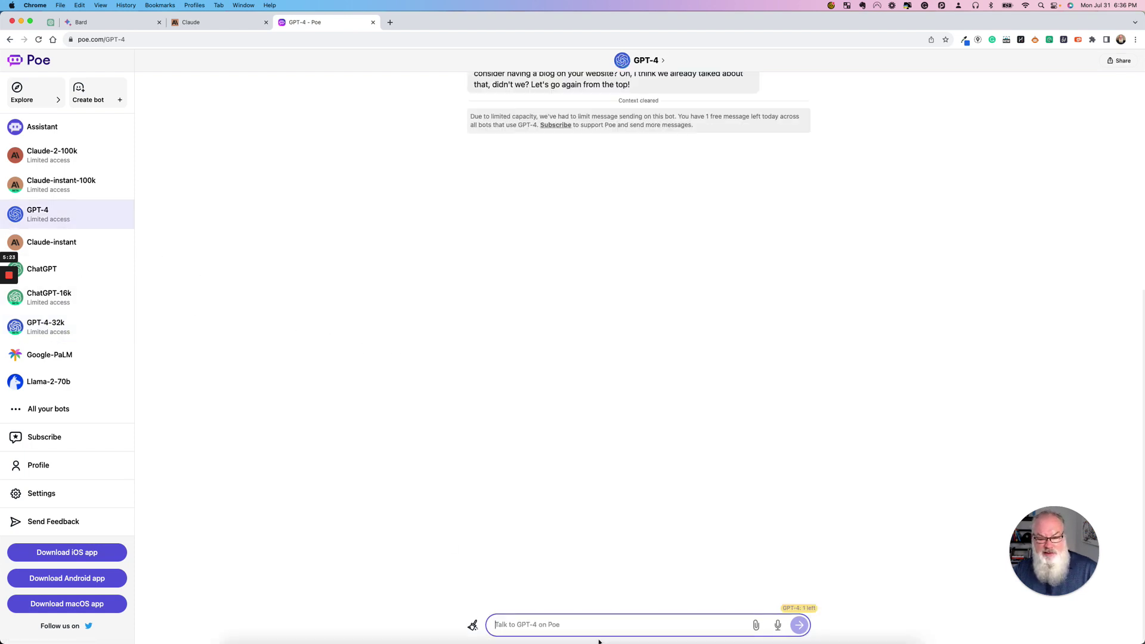
{"action": "key", "text": "super+v"}
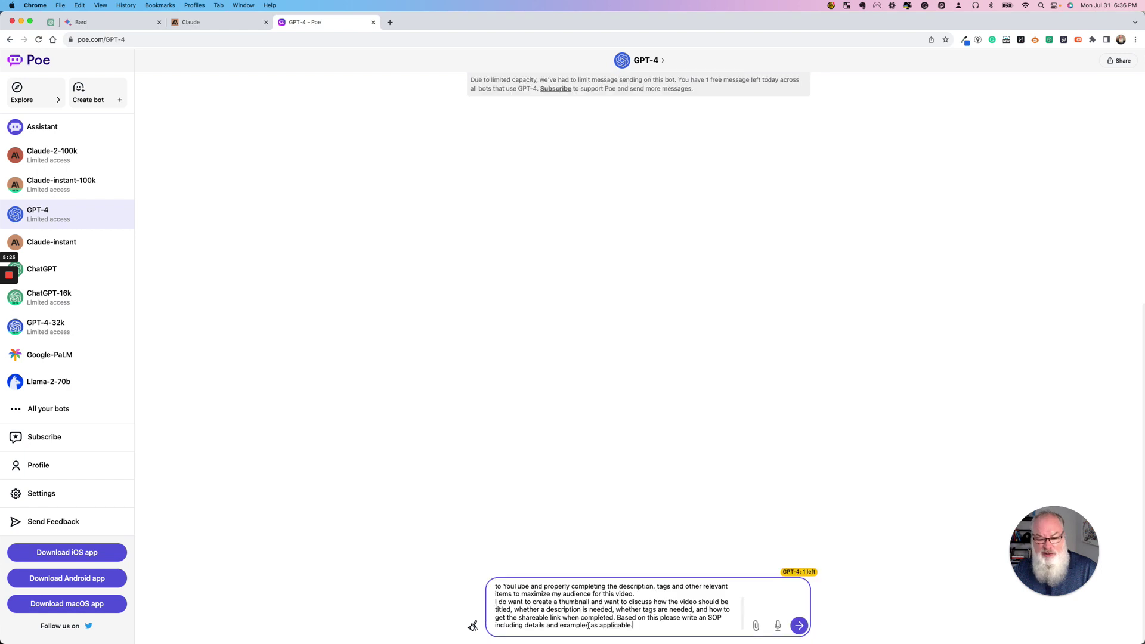
{"action": "left_click", "coordinate": [799, 625]}
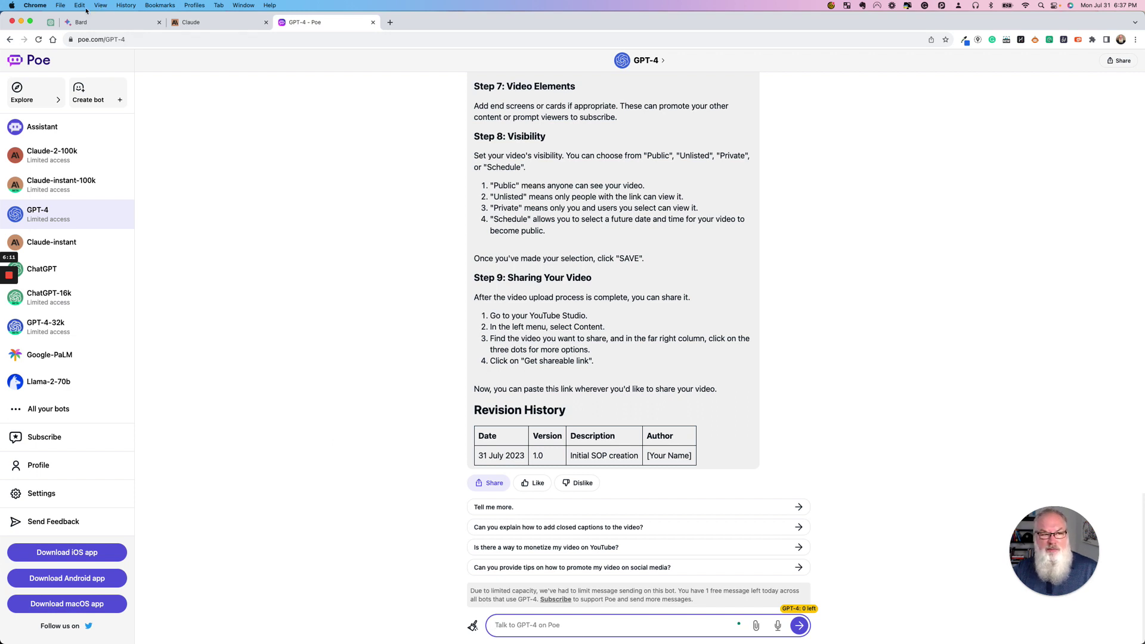
- Return to ChatGPT and open the 'Pilipino FB Ad Guru' chat with the flower-delivery job ad
{"action": "left_click", "coordinate": [50, 24]}
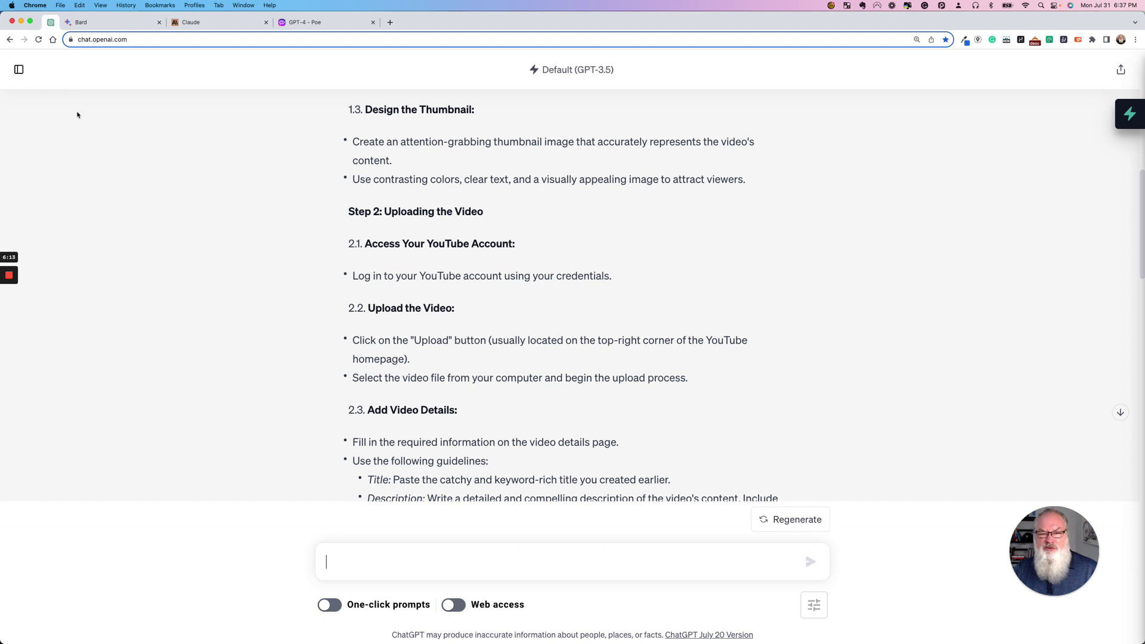
{"action": "left_click", "coordinate": [18, 69]}
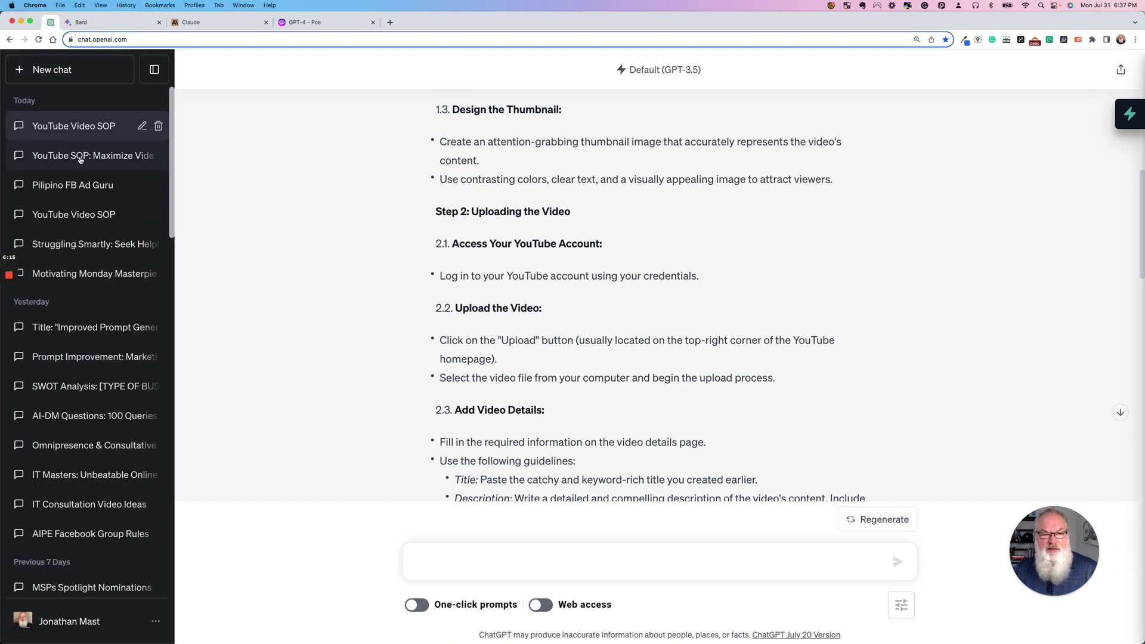
{"action": "left_click", "coordinate": [83, 186]}
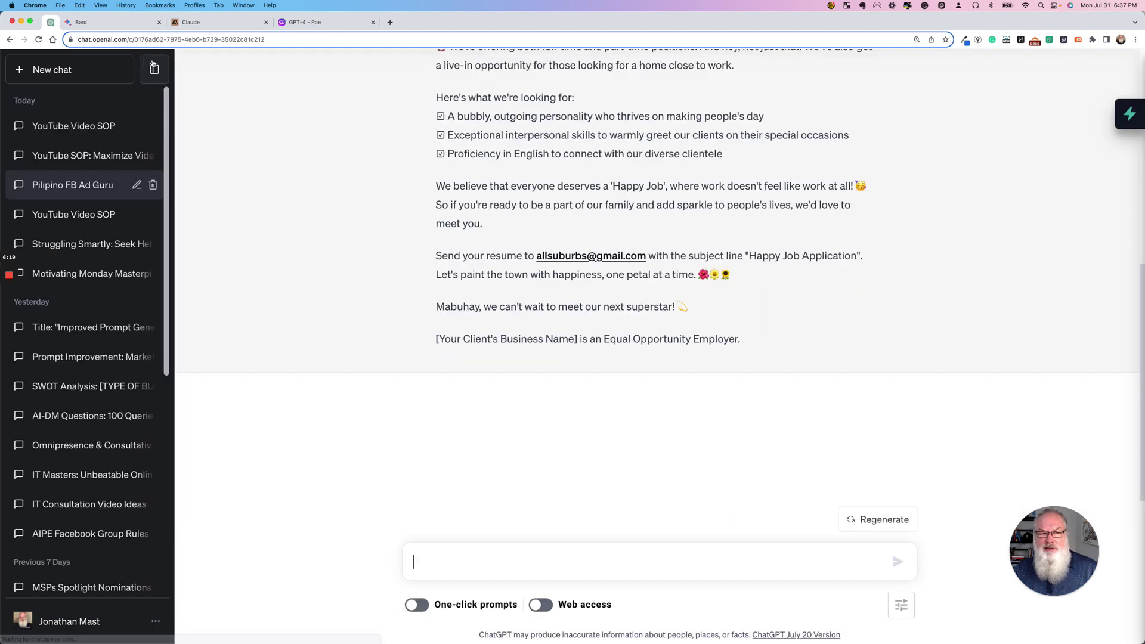
{"action": "left_click", "coordinate": [150, 70]}
{"action": "scroll", "coordinate": [435, 187], "scroll_direction": "up", "scroll_amount": 8}
{"action": "scroll", "coordinate": [436, 187], "scroll_direction": "down", "scroll_amount": 6}
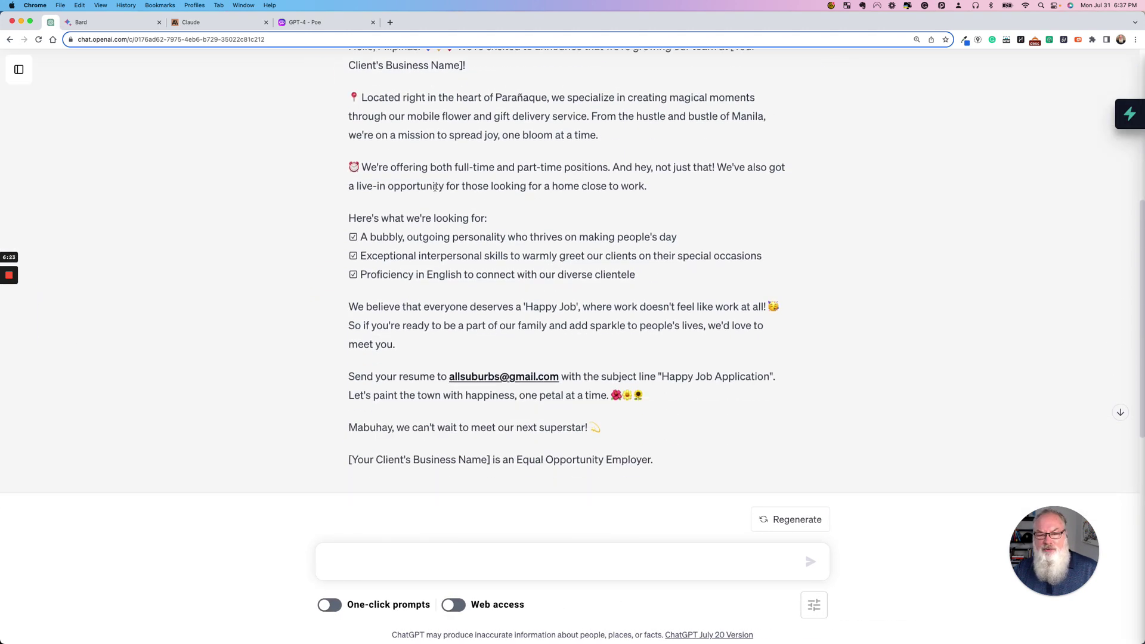
{"action": "scroll", "coordinate": [436, 188], "scroll_direction": "up", "scroll_amount": 1}
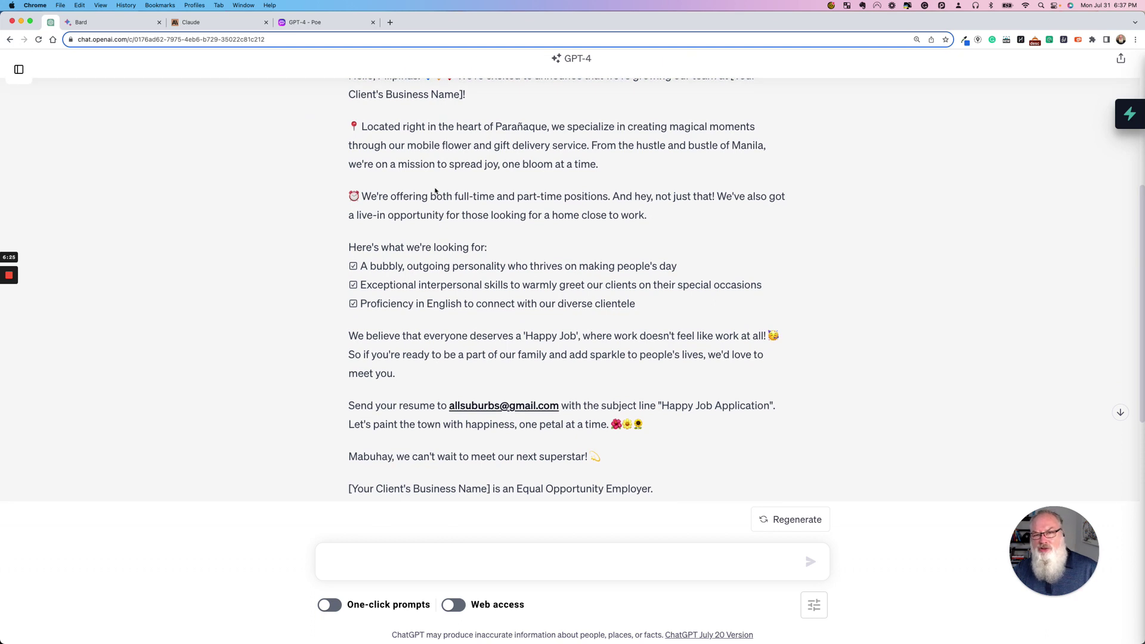